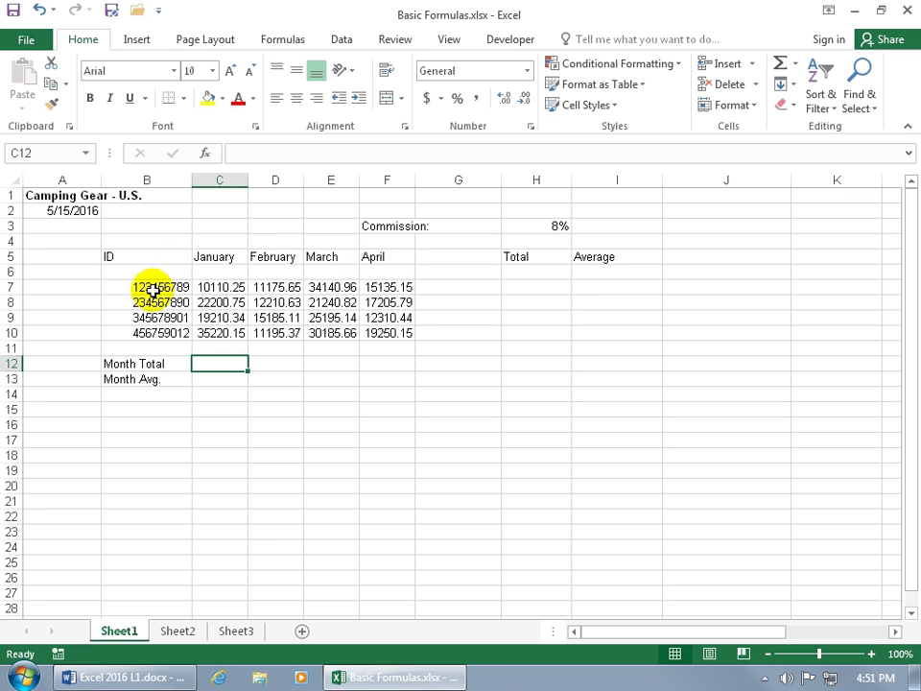
# Step: Enter the formula =c7+c8+c10 in cell C12 as the January month total
pyautogui.click(227, 286)
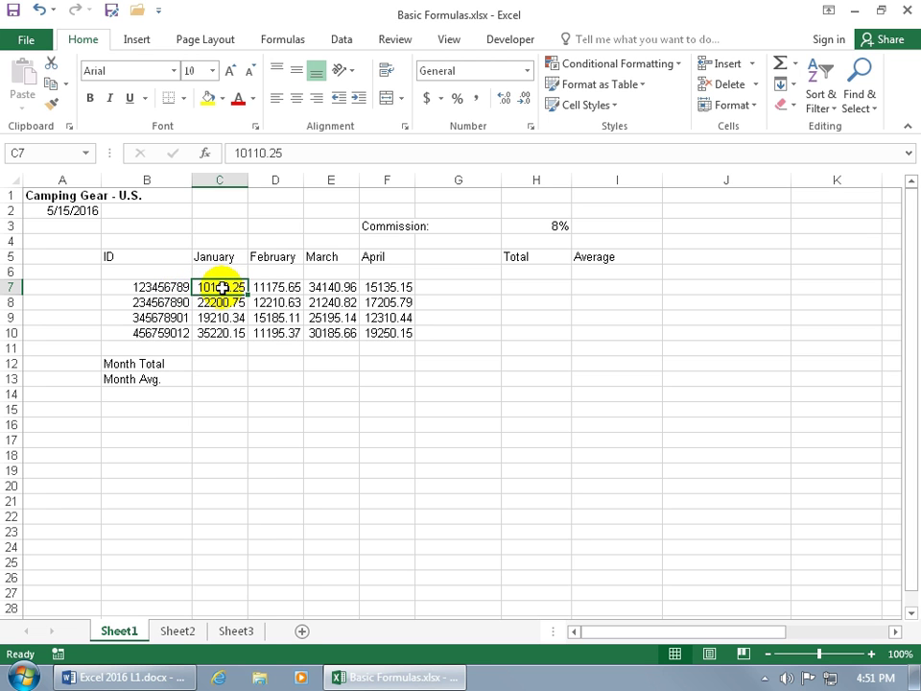
pyautogui.click(220, 302)
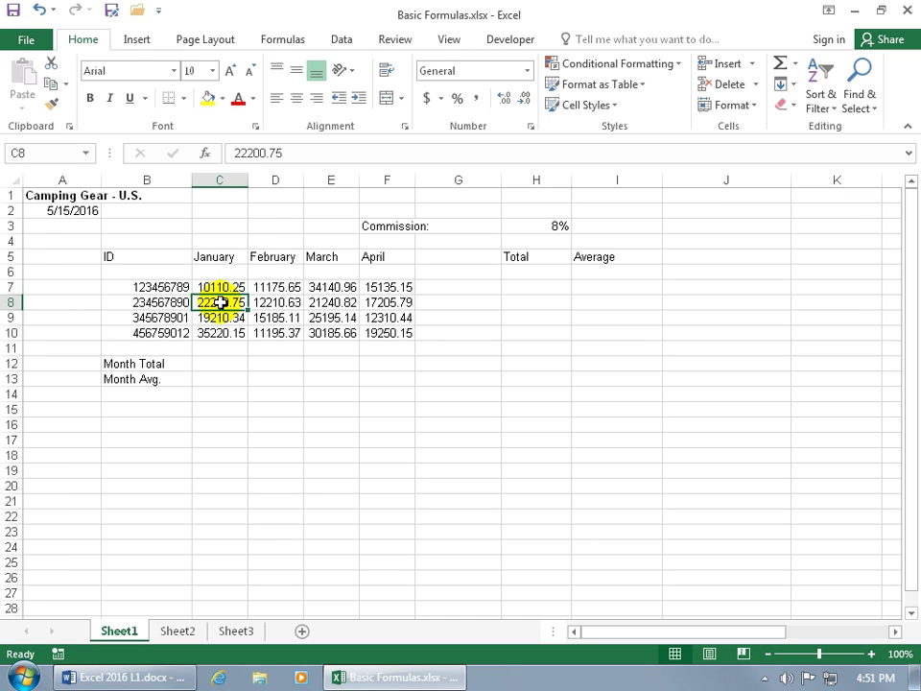
pyautogui.click(219, 361)
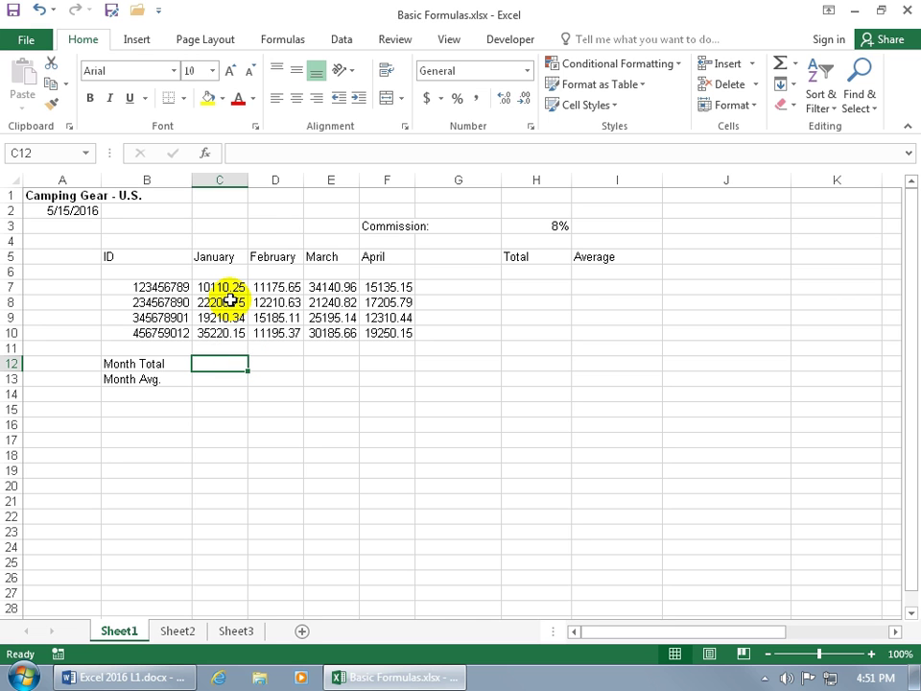
pyautogui.write('=')
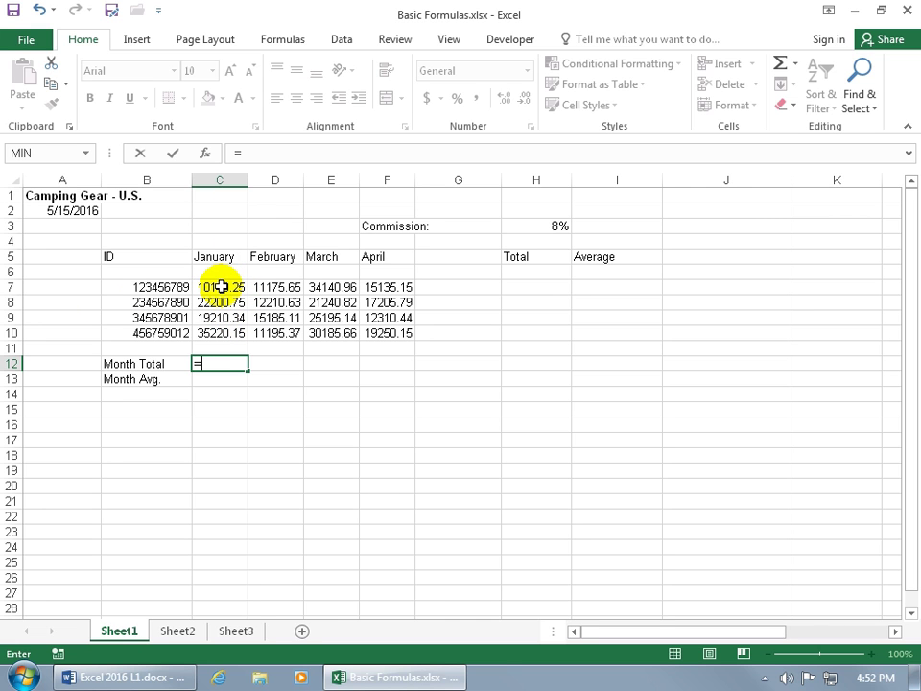
pyautogui.write('c7')
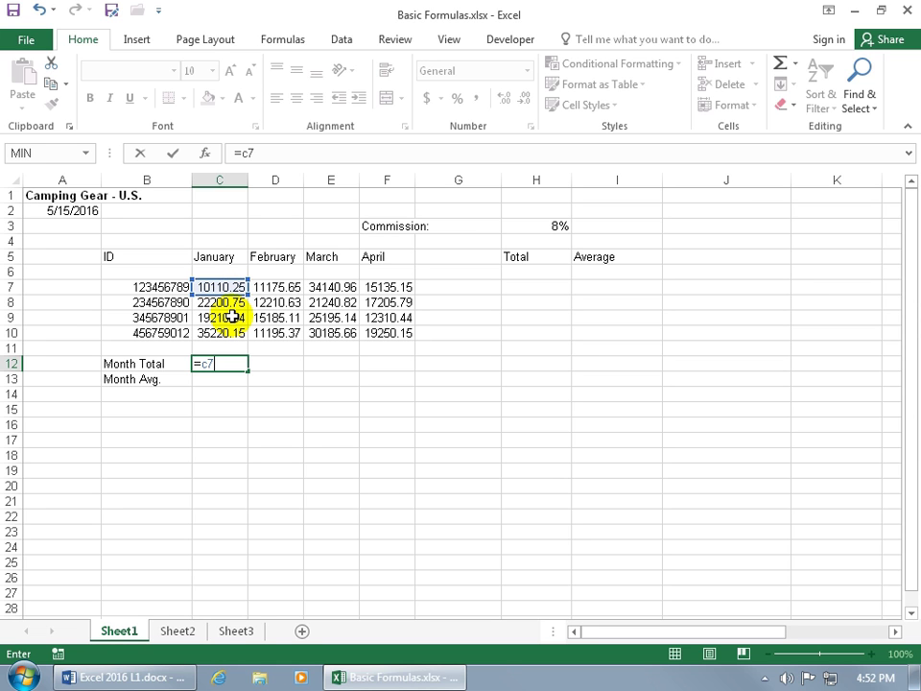
pyautogui.write('+')
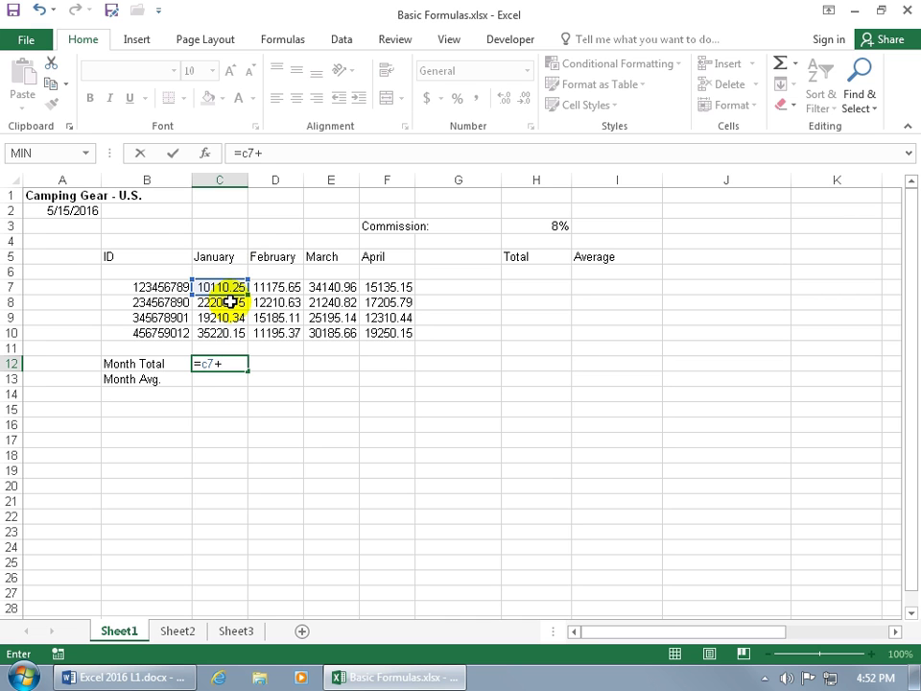
pyautogui.write('c8')
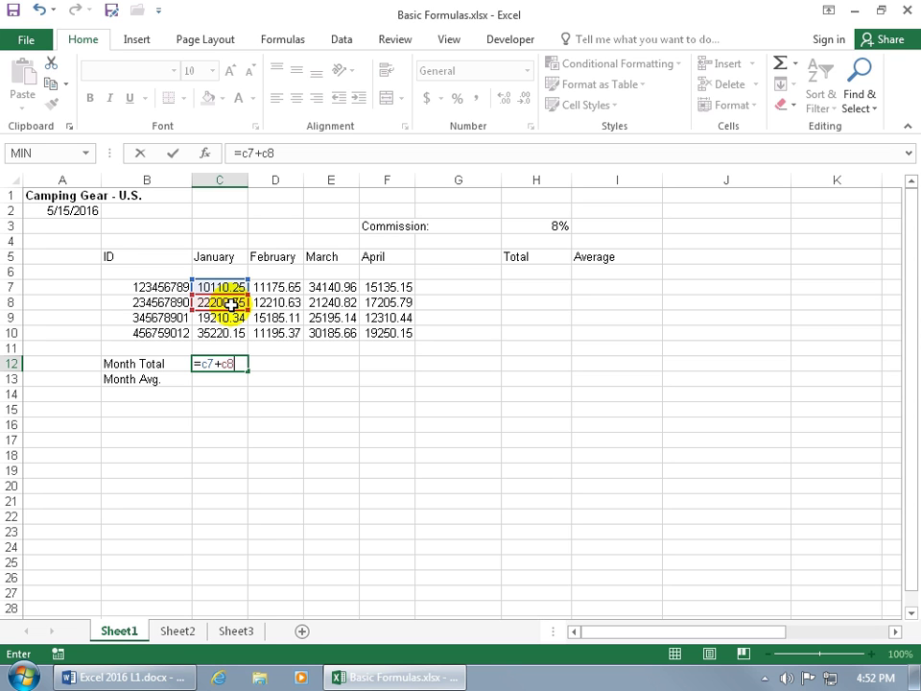
pyautogui.write('+c')
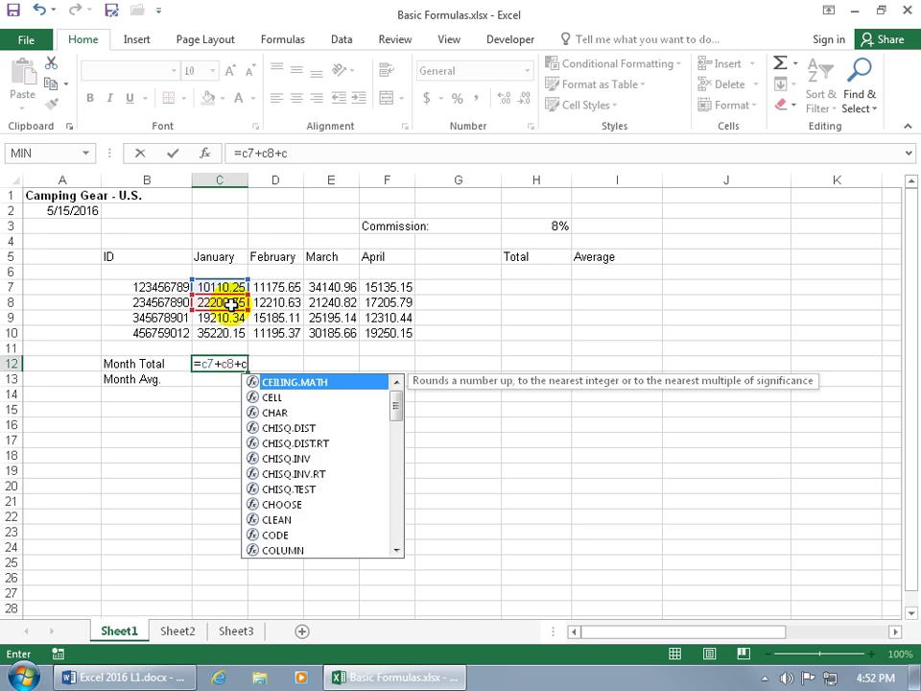
pyautogui.write('10')
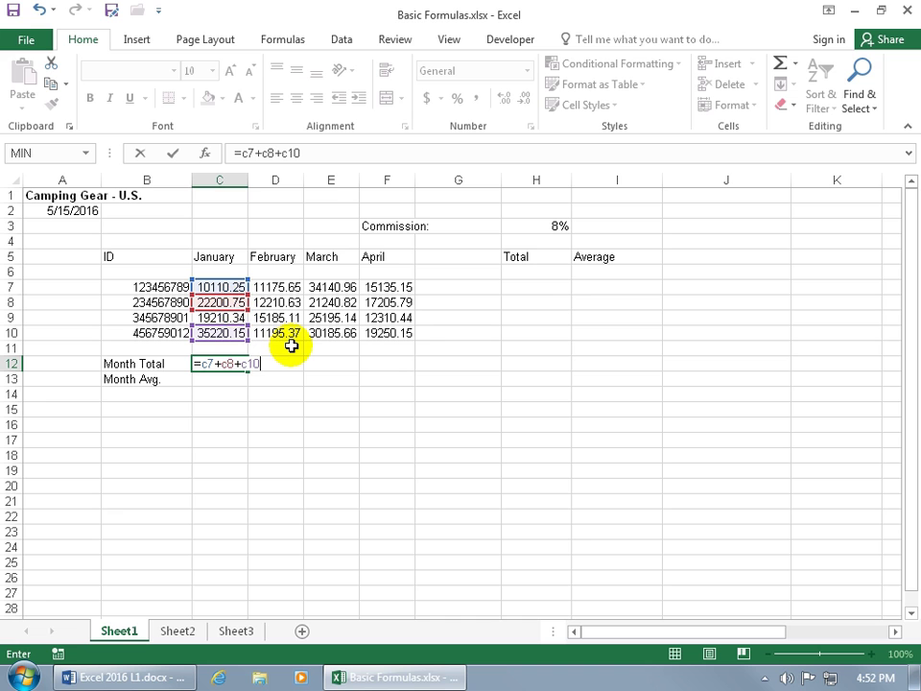
pyautogui.press('Return')
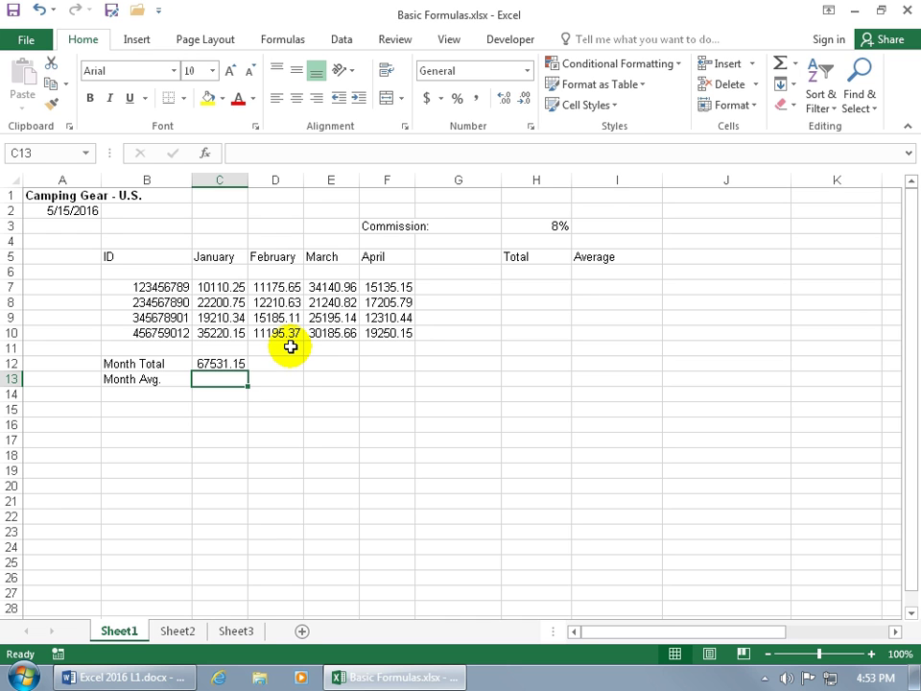
# Step: Add the missing c9 reference to the January total in C12, making the formula =C7+C8+C9+C10
pyautogui.click(226, 363)
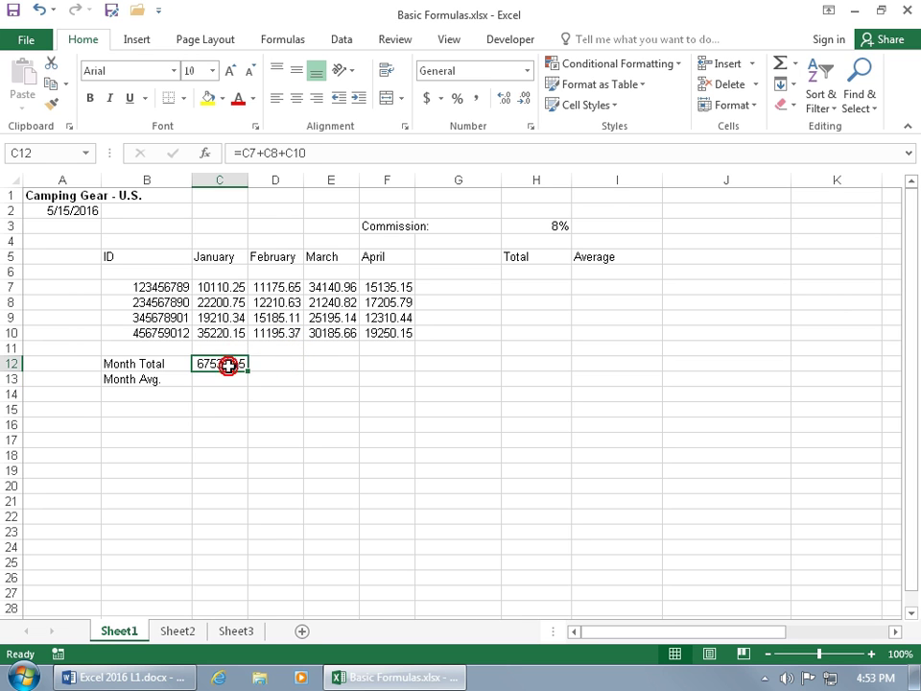
pyautogui.click(276, 153)
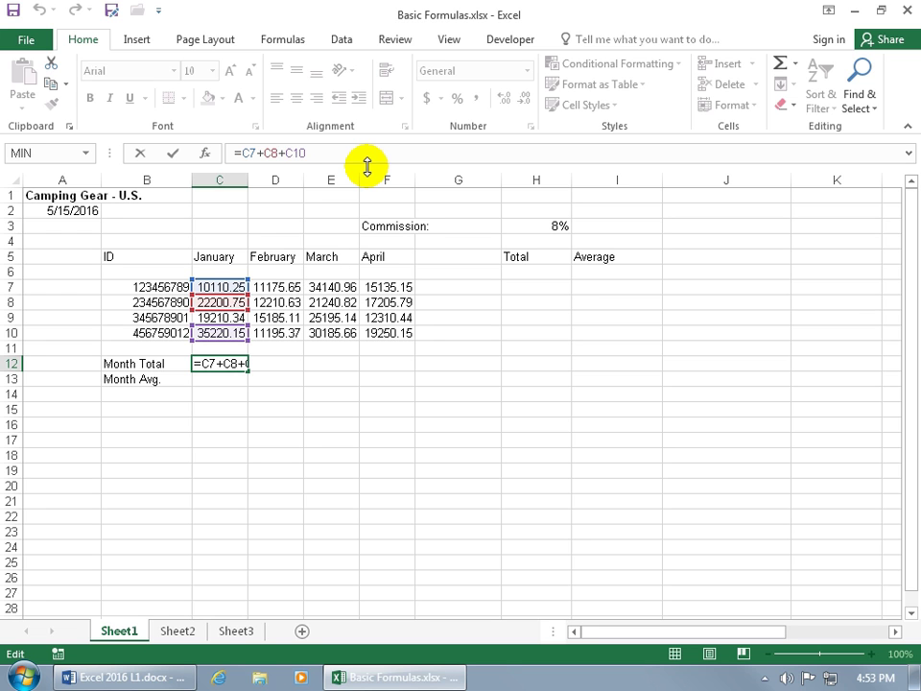
pyautogui.write('+c9+')
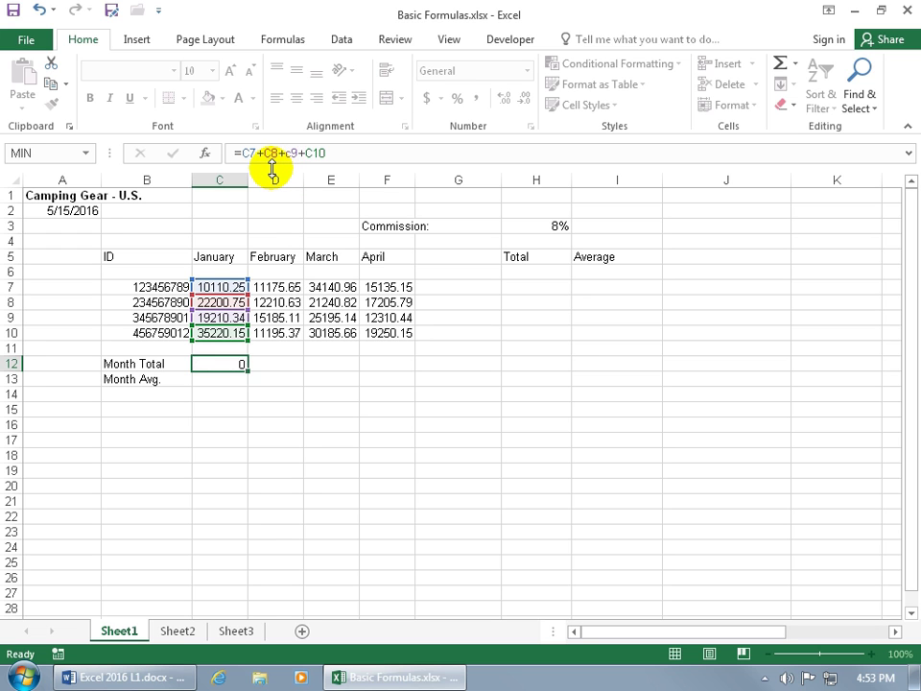
pyautogui.press('Return')
# Step: Open the January total formula in C12 for editing, check its cell references, and accept it
pyautogui.click(236, 362)
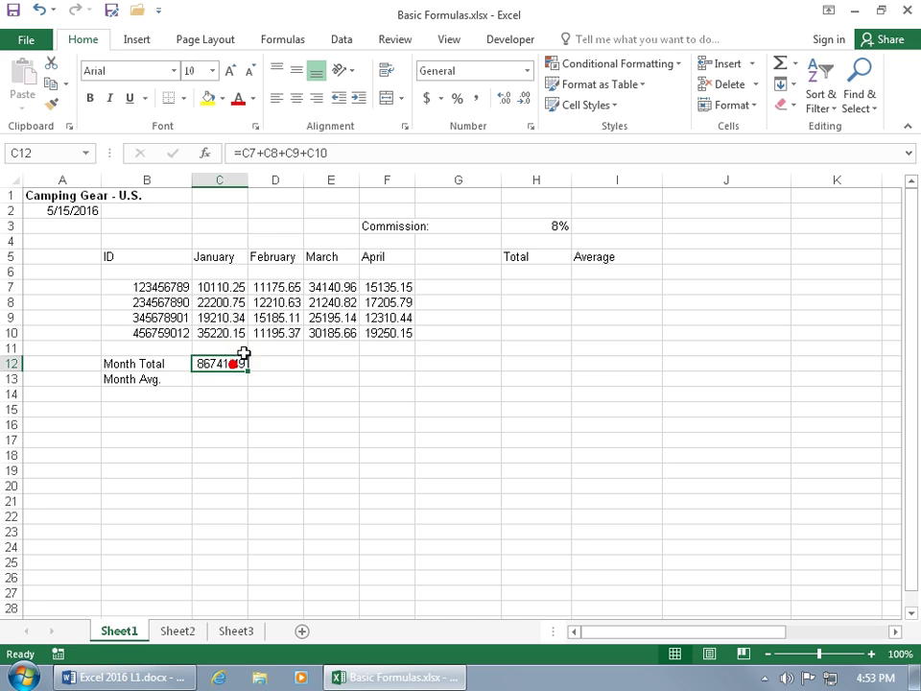
pyautogui.click(293, 155)
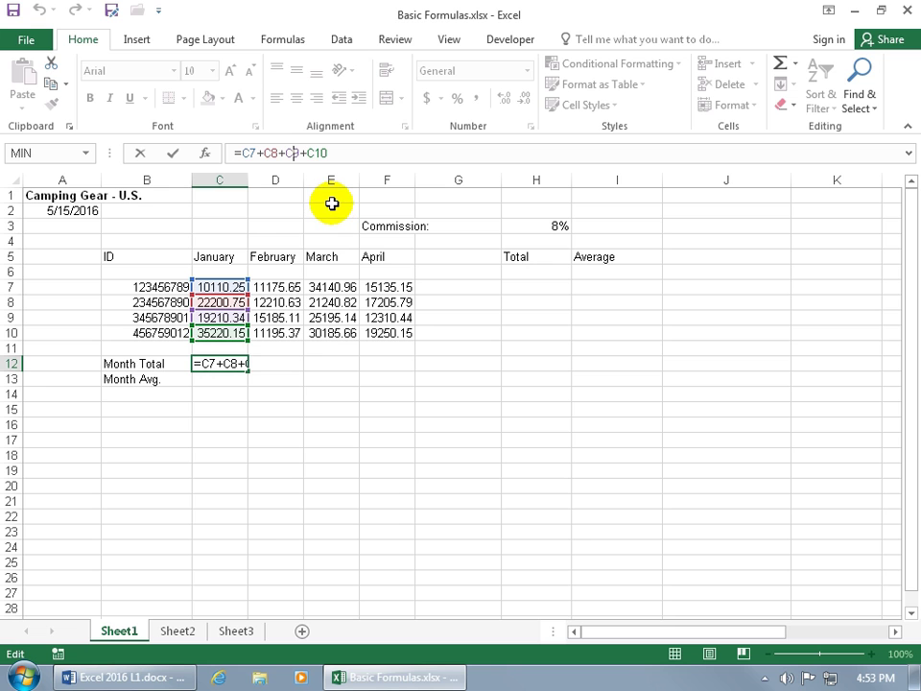
pyautogui.hotkey('ctrl', 'Return')
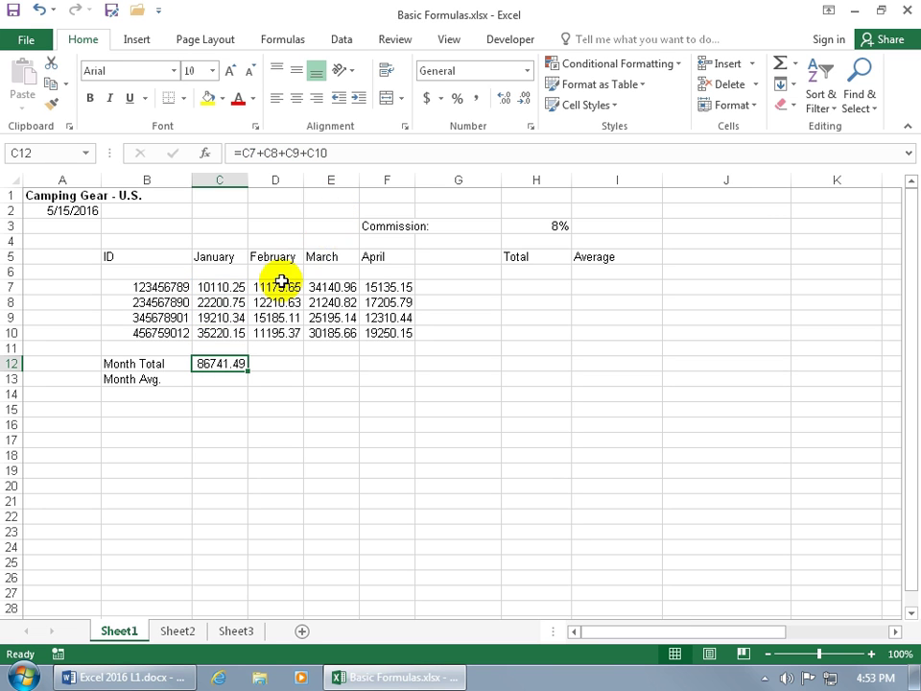
pyautogui.doubleClick(223, 361)
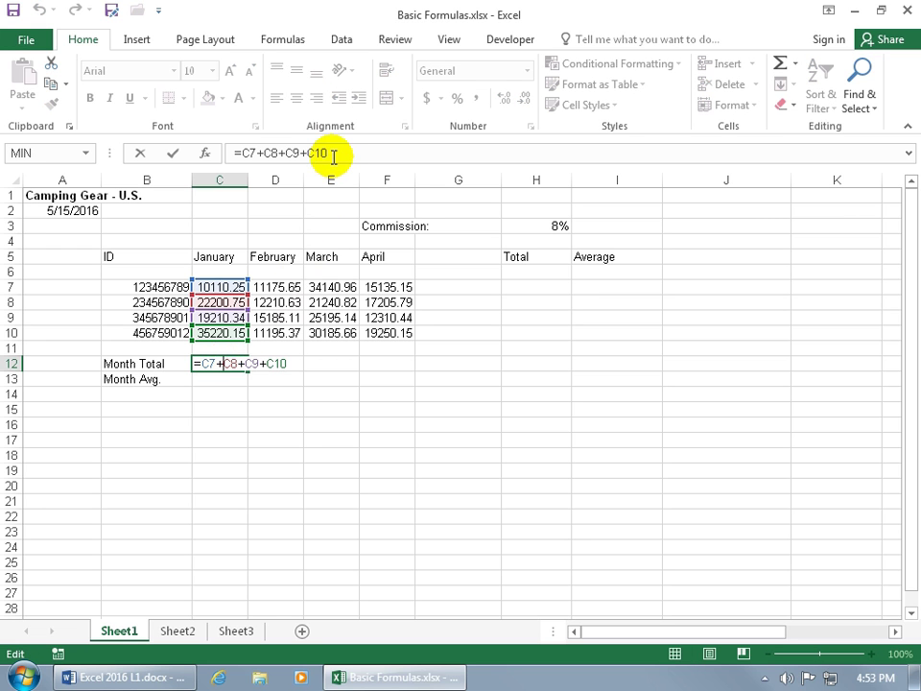
pyautogui.doubleClick(230, 365)
pyautogui.press('Delete')
pyautogui.write('gfhg')
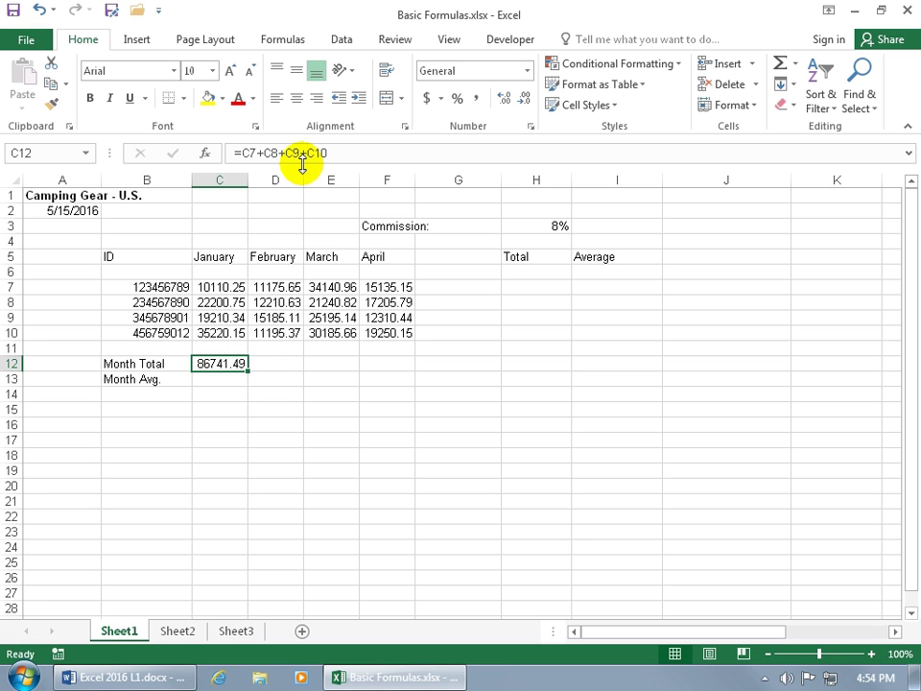
# Step: Review the January total formula directly inside cell C12 and keep it as it is
pyautogui.doubleClick(228, 363)
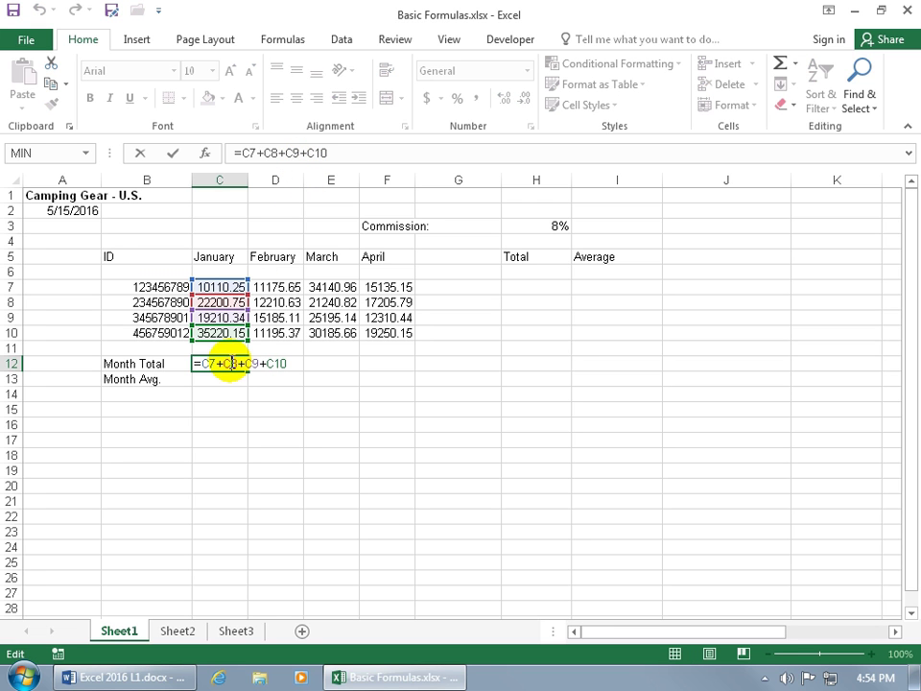
pyautogui.press('Return')
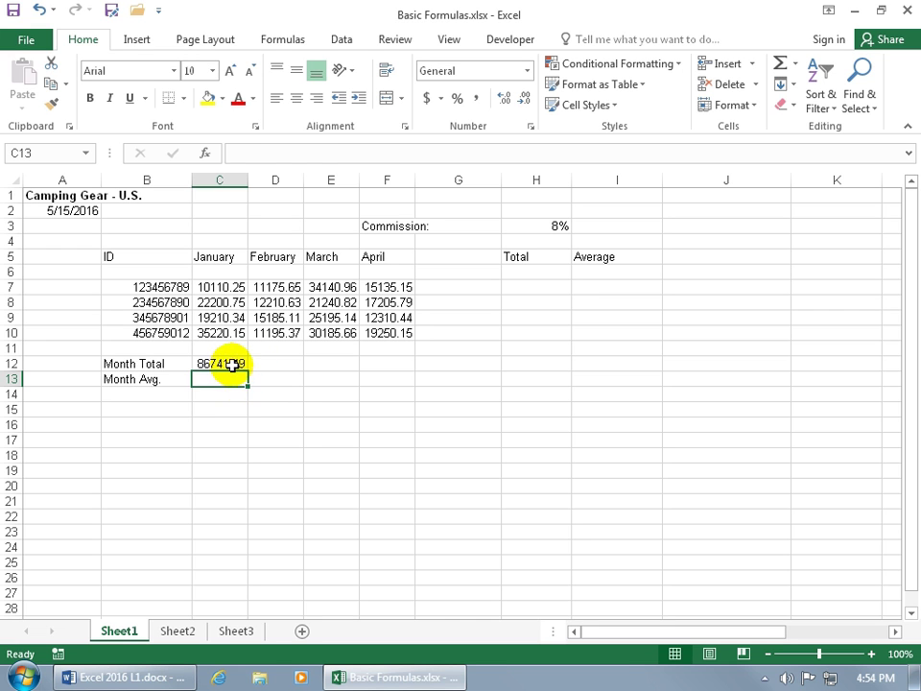
pyautogui.doubleClick(232, 364)
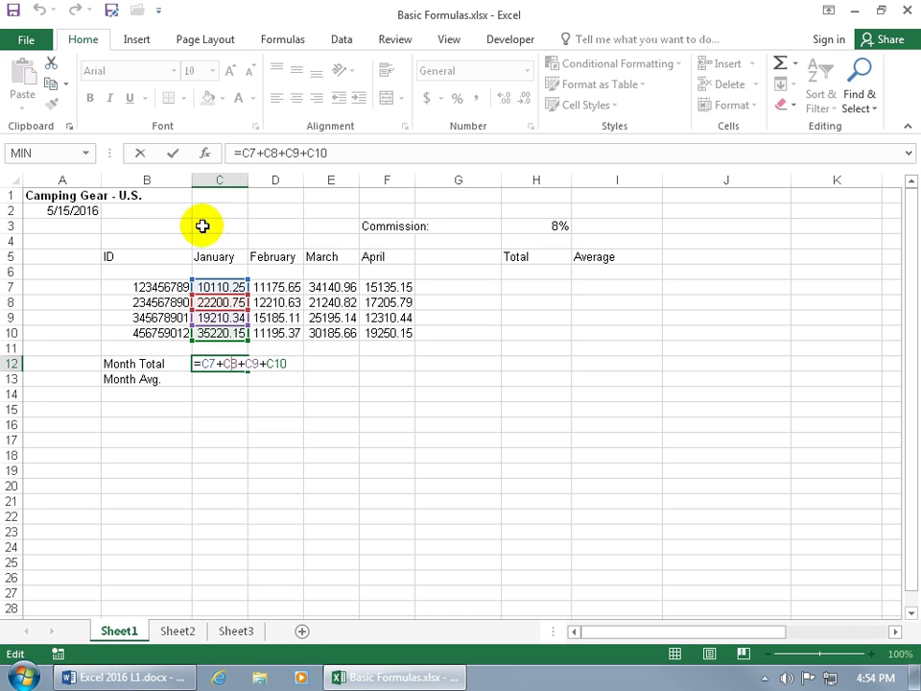
pyautogui.click(173, 155)
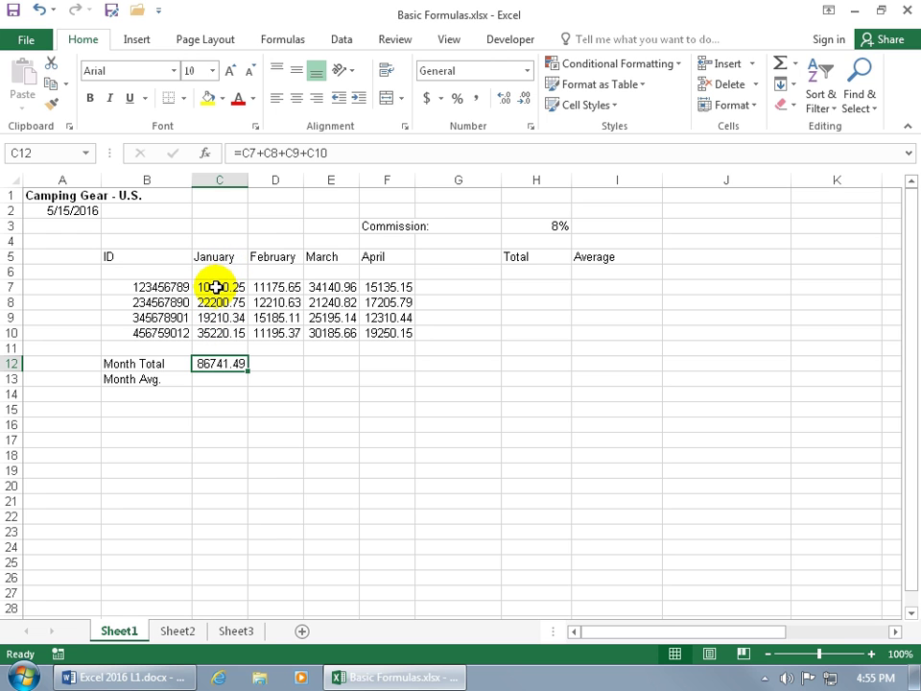
# Step: Select the January values in C7:C10 to check their sum and average in the status bar
pyautogui.moveTo(216, 287); pyautogui.dragTo(216, 333)
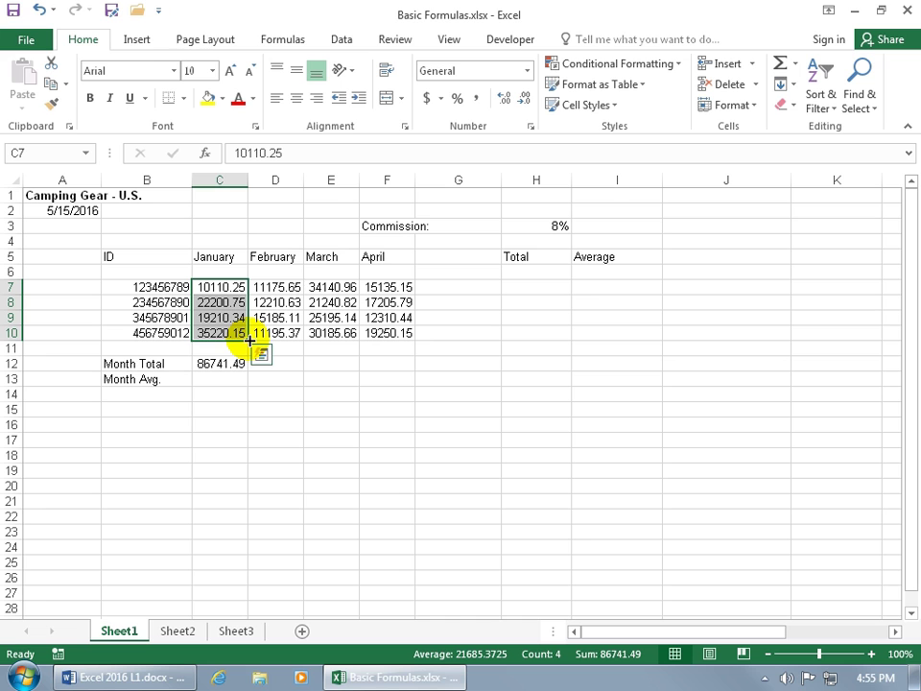
pyautogui.click(220, 286)
pyautogui.moveTo(221, 300); pyautogui.dragTo(221, 331)
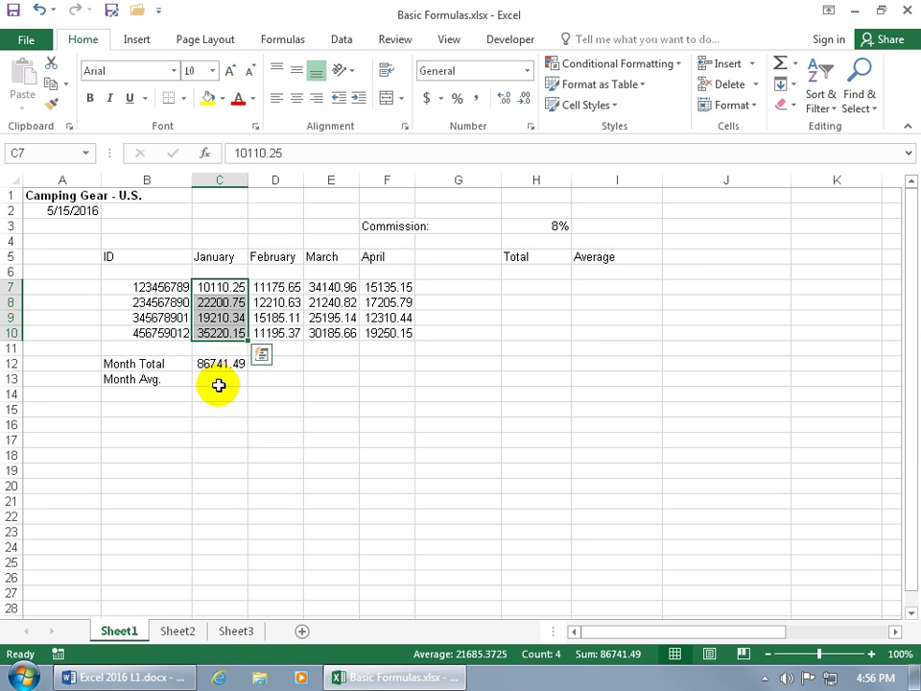
# Step: Turn the Sum calculation off in the status bar and turn it back on
pyautogui.rightClick(330, 658)
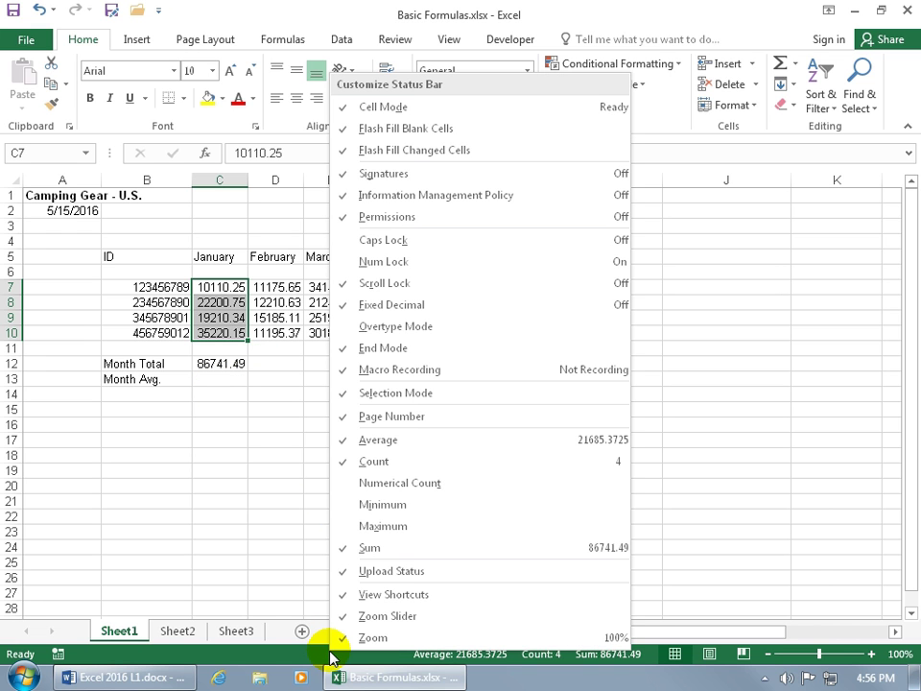
pyautogui.click(374, 548)
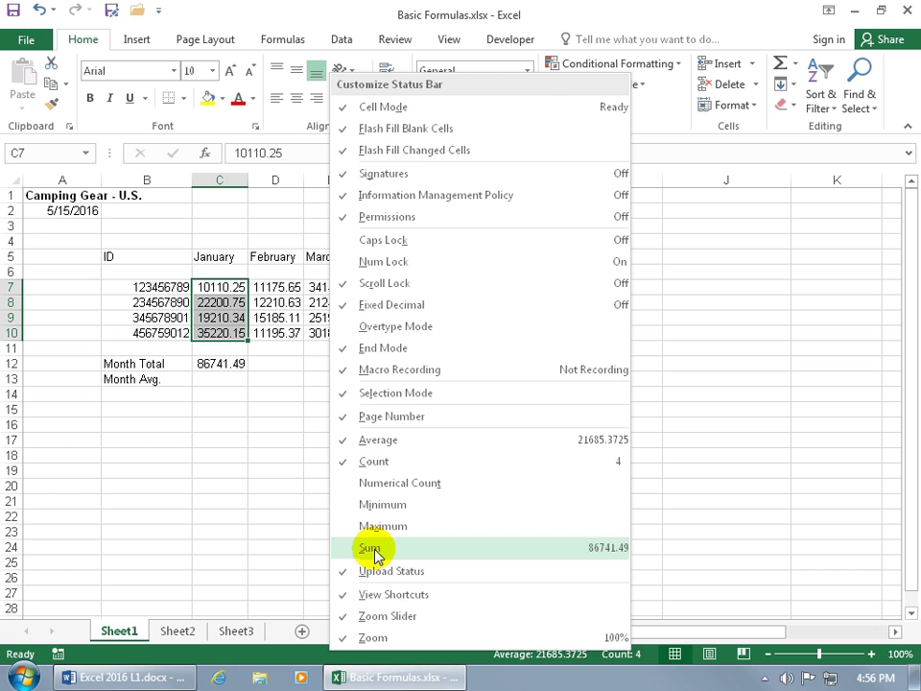
pyautogui.click(293, 654)
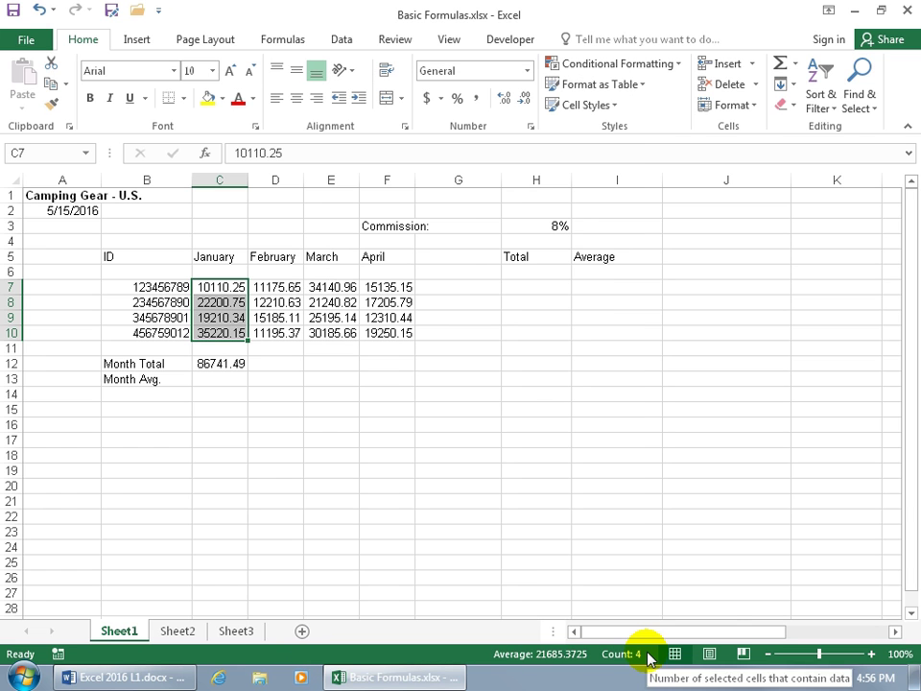
pyautogui.rightClick(427, 658)
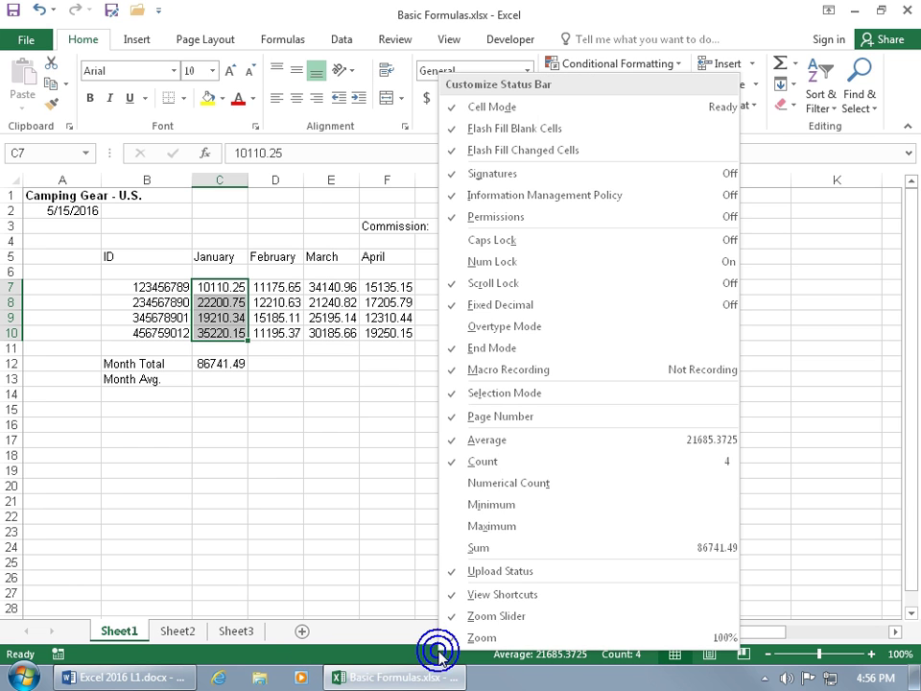
pyautogui.click(483, 548)
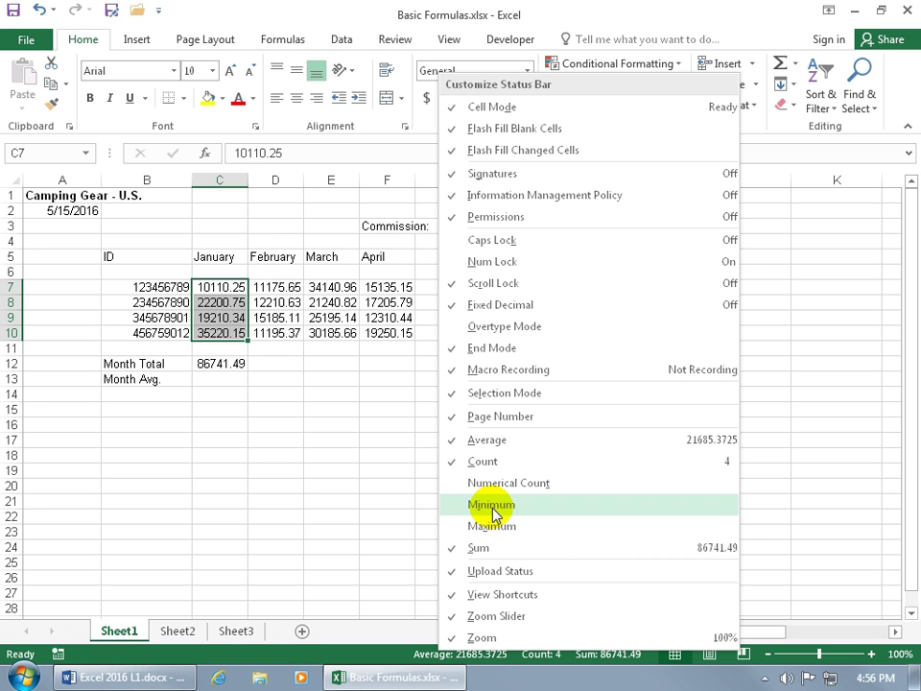
pyautogui.click(298, 385)
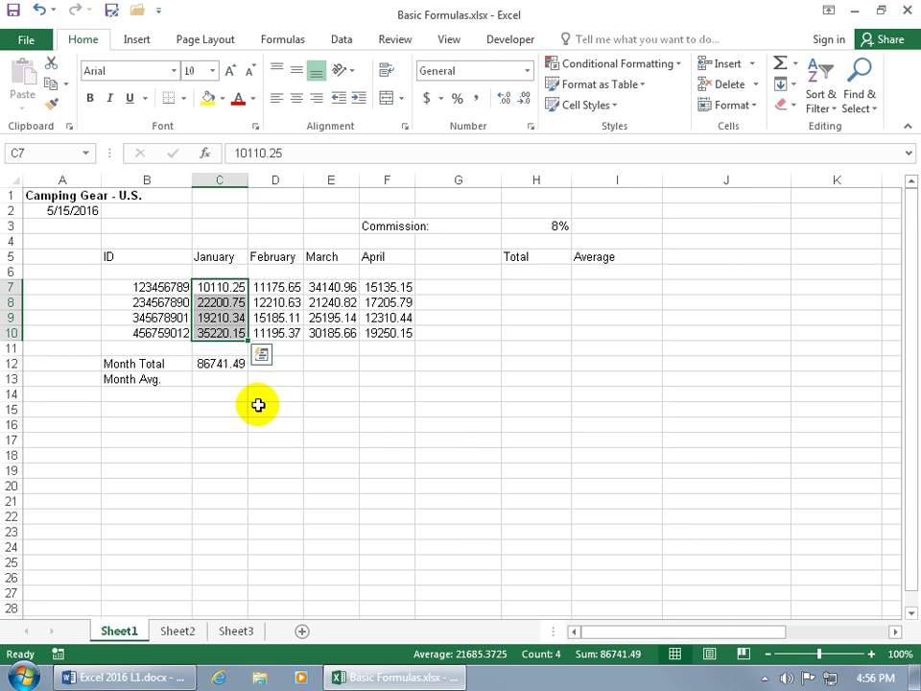
# Step: Enter a formula in cell D12 adding D7, D8, D9 and D10 as the February month total
pyautogui.click(238, 382)
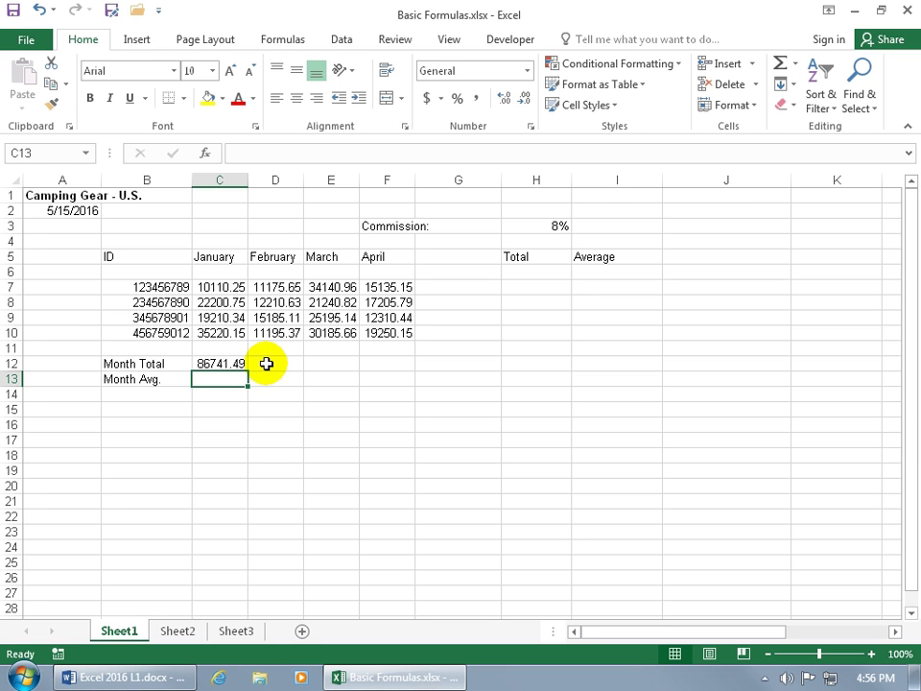
pyautogui.click(268, 363)
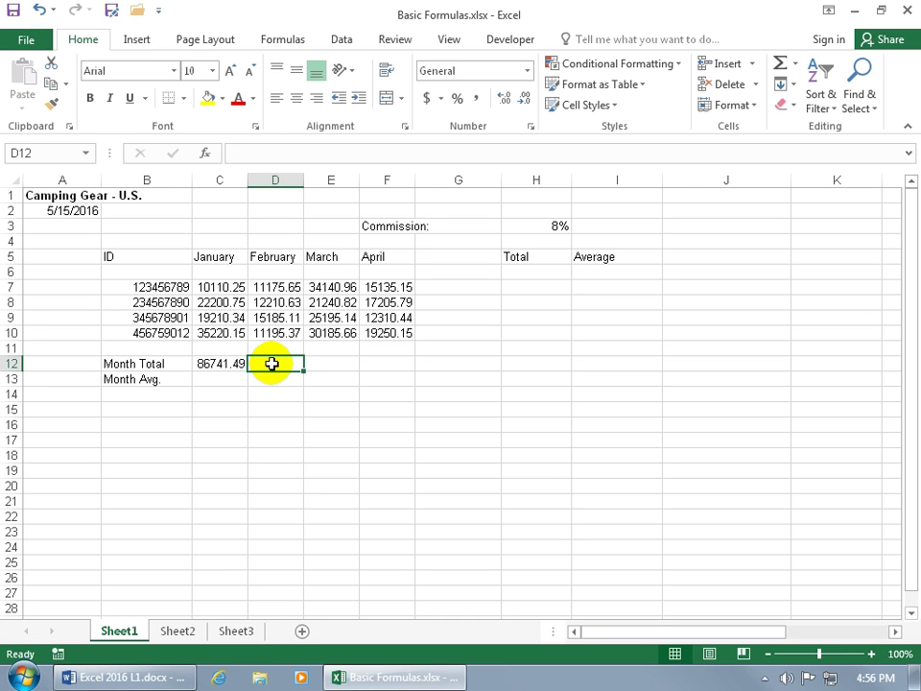
pyautogui.write('=')
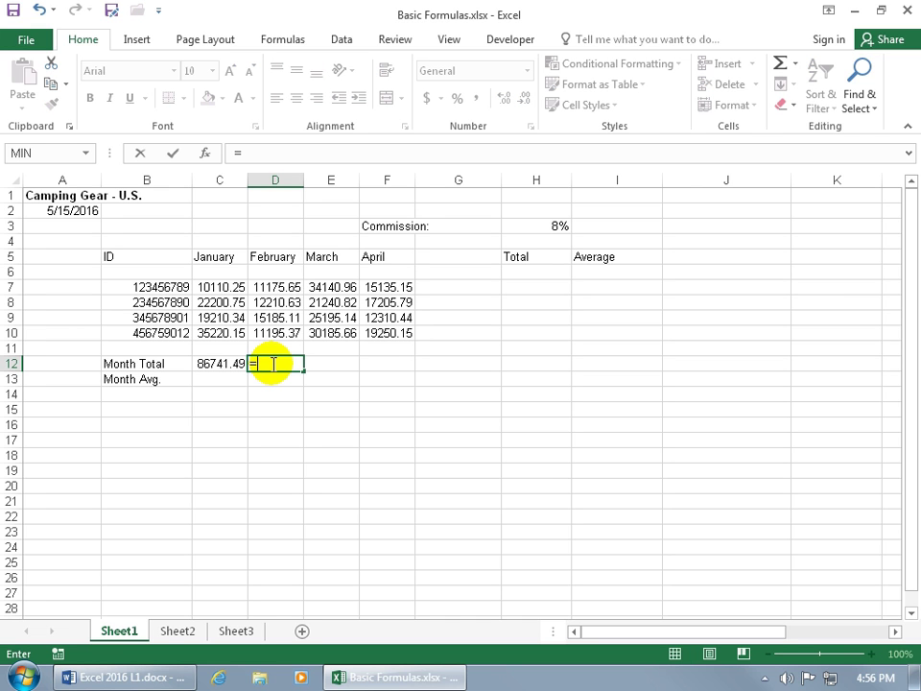
pyautogui.click(281, 286)
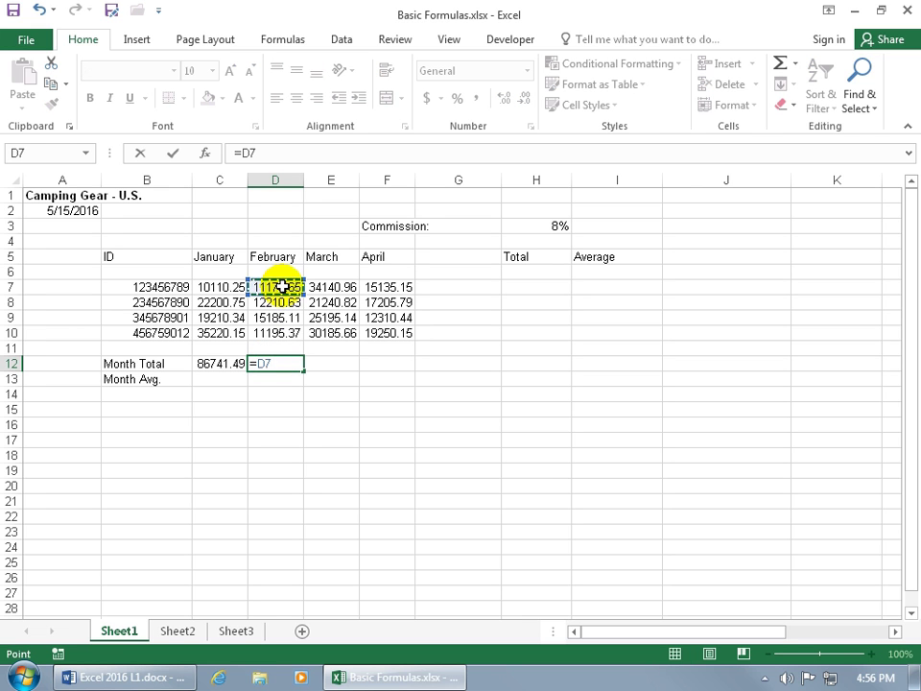
pyautogui.write('+')
pyautogui.click(277, 302)
pyautogui.write('+')
pyautogui.click(278, 319)
pyautogui.write('+')
pyautogui.click(278, 332)
pyautogui.press('Return')
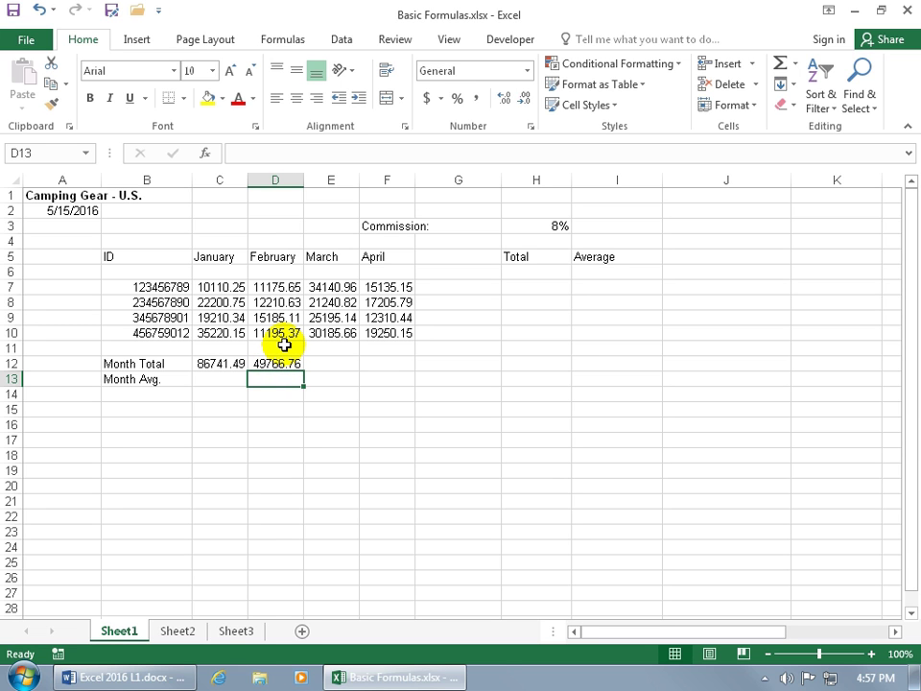
# Step: Copy the January month total formula from C12 into E12 for the March total
pyautogui.click(235, 362)
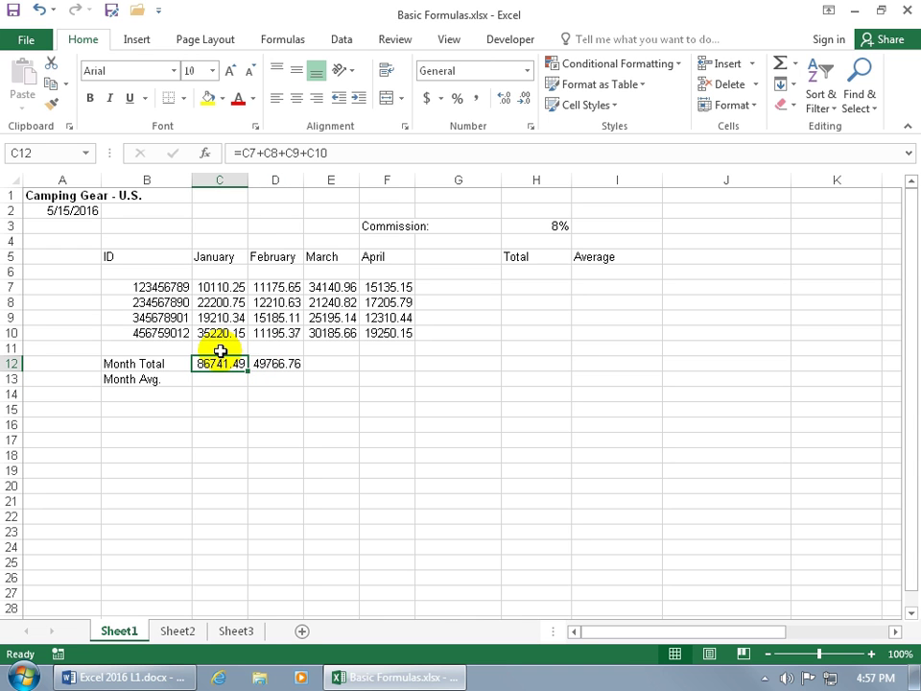
pyautogui.click(229, 362)
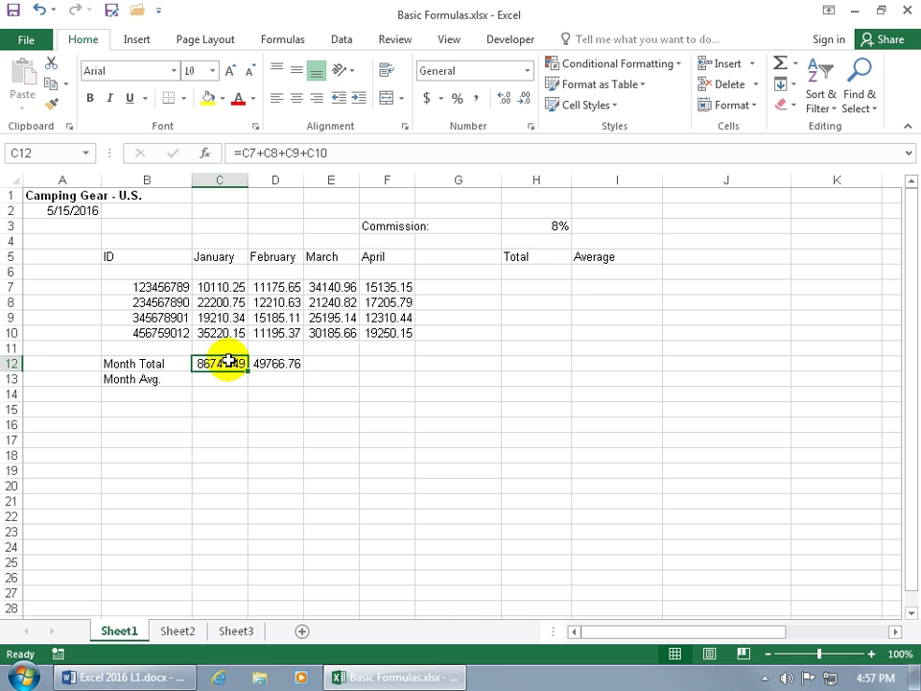
pyautogui.click(334, 363)
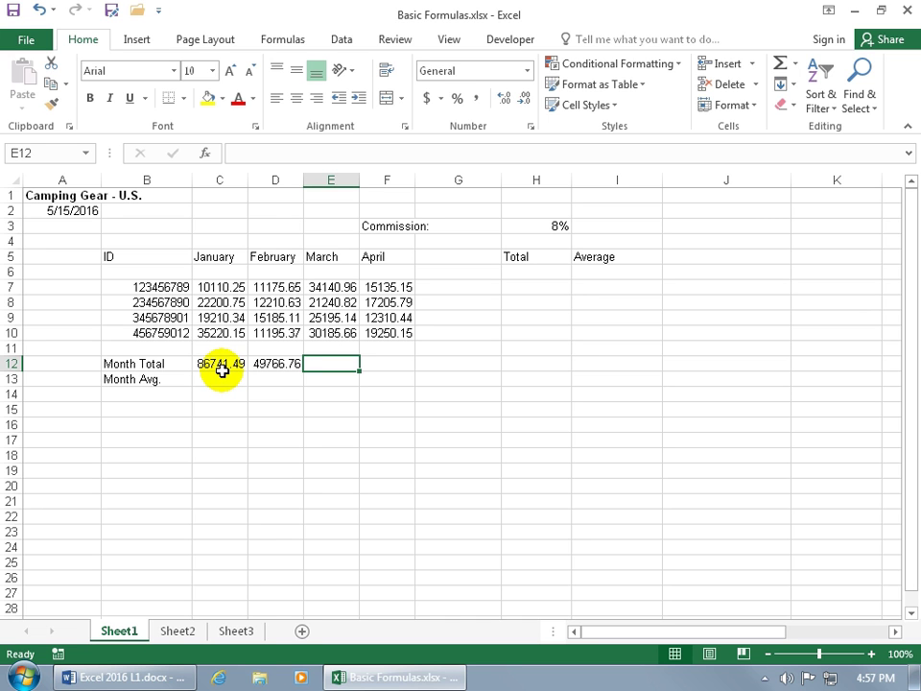
pyautogui.click(222, 362)
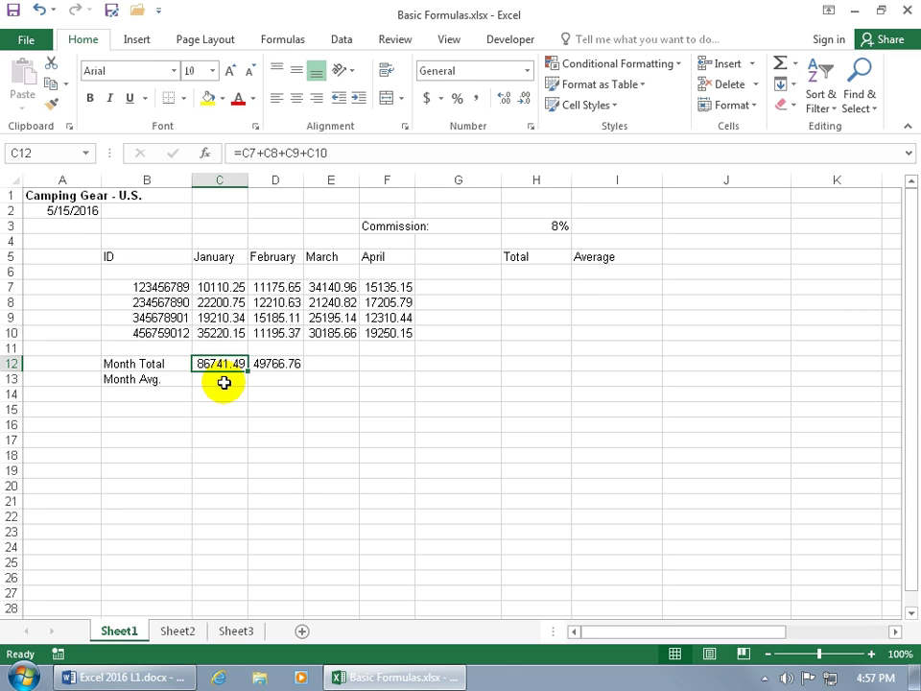
pyautogui.click(50, 88)
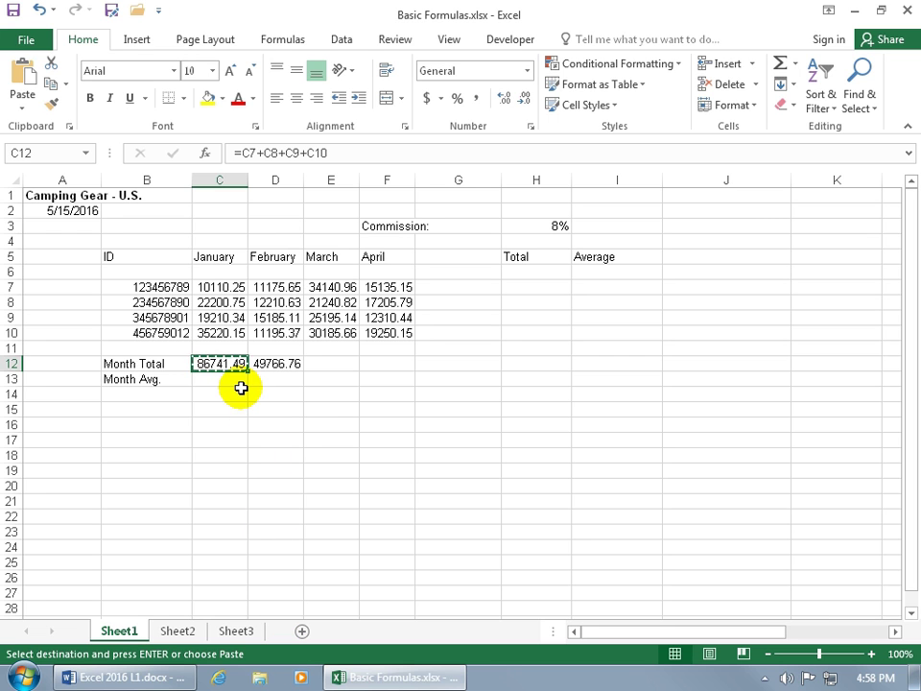
pyautogui.click(336, 362)
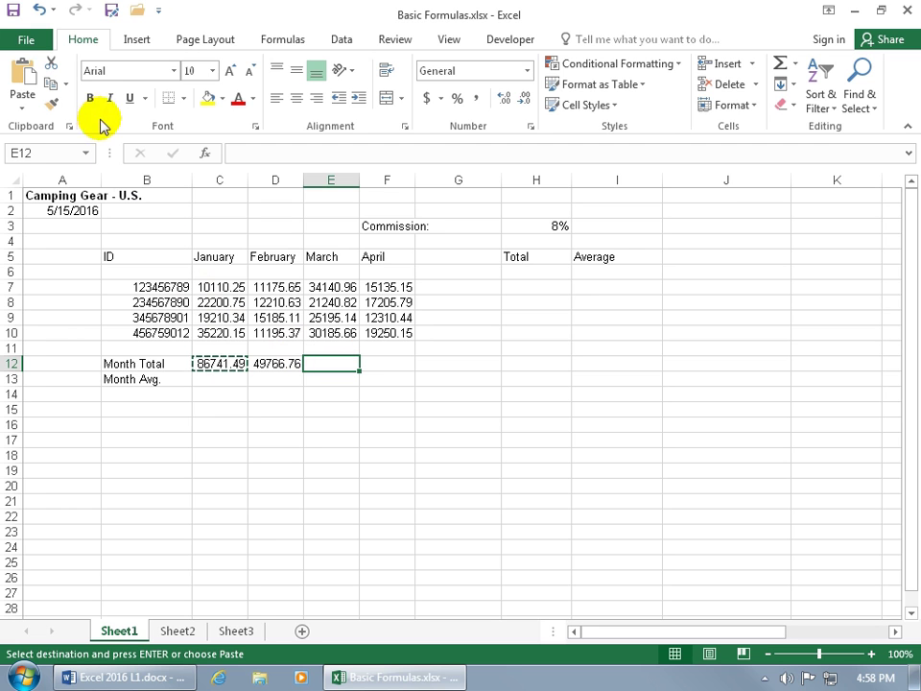
pyautogui.click(27, 76)
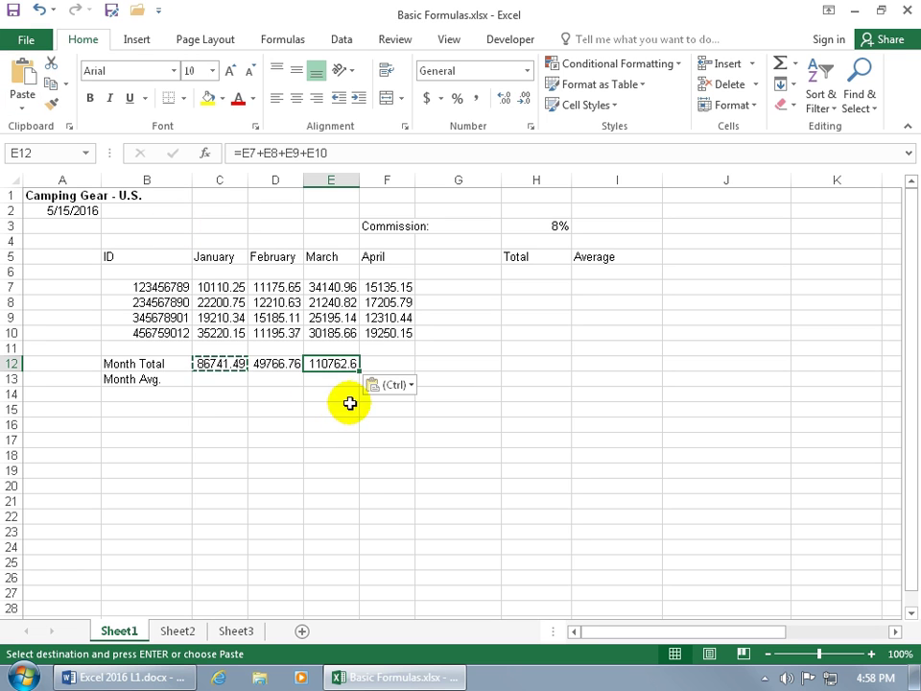
# Step: Look over the paste options offered for E12, dismiss them without choosing one and clear the copy marquee
pyautogui.click(402, 389)
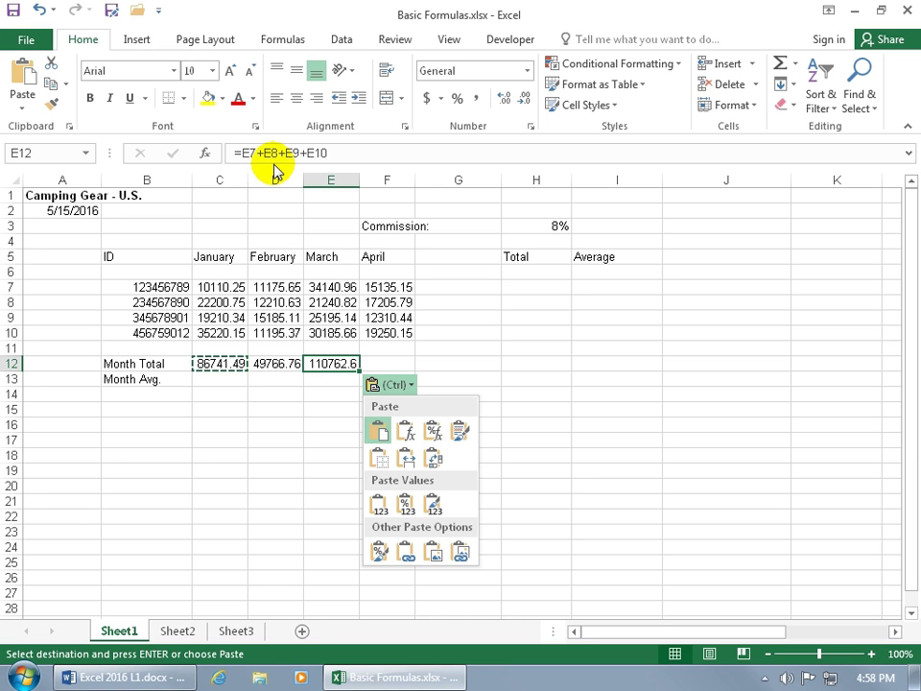
pyautogui.click(305, 397)
pyautogui.click(288, 407)
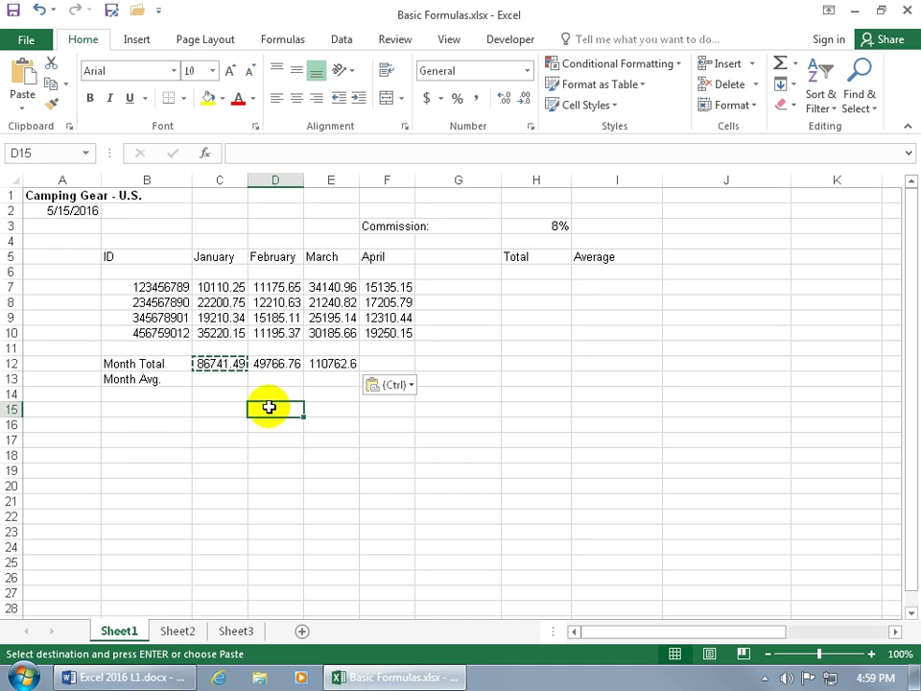
pyautogui.press('Escape')
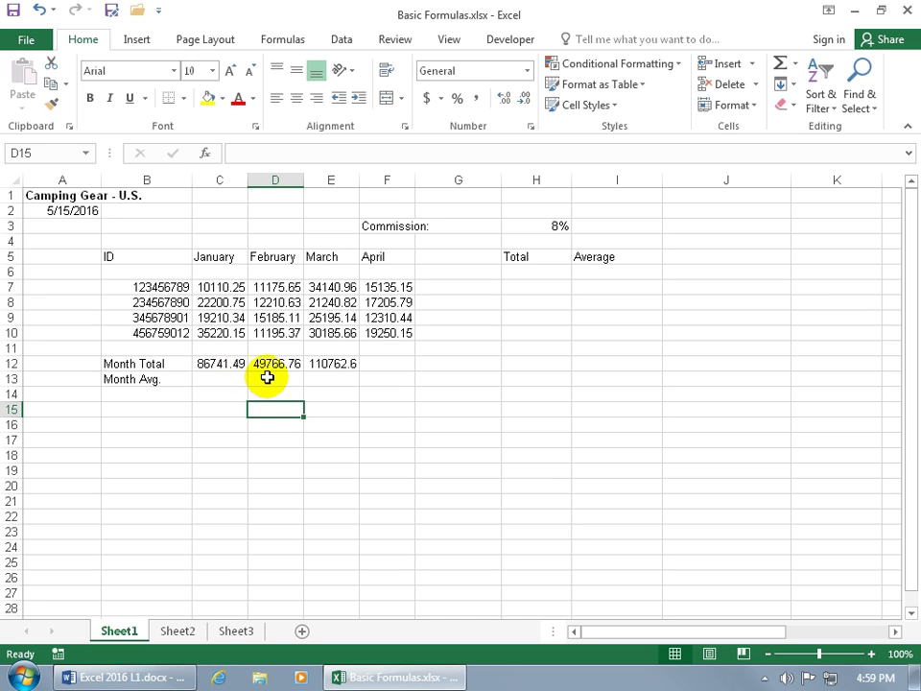
# Step: Compare the month total formulas in C12, D12 and E12 to examine how their cell references relate to each column
pyautogui.click(393, 364)
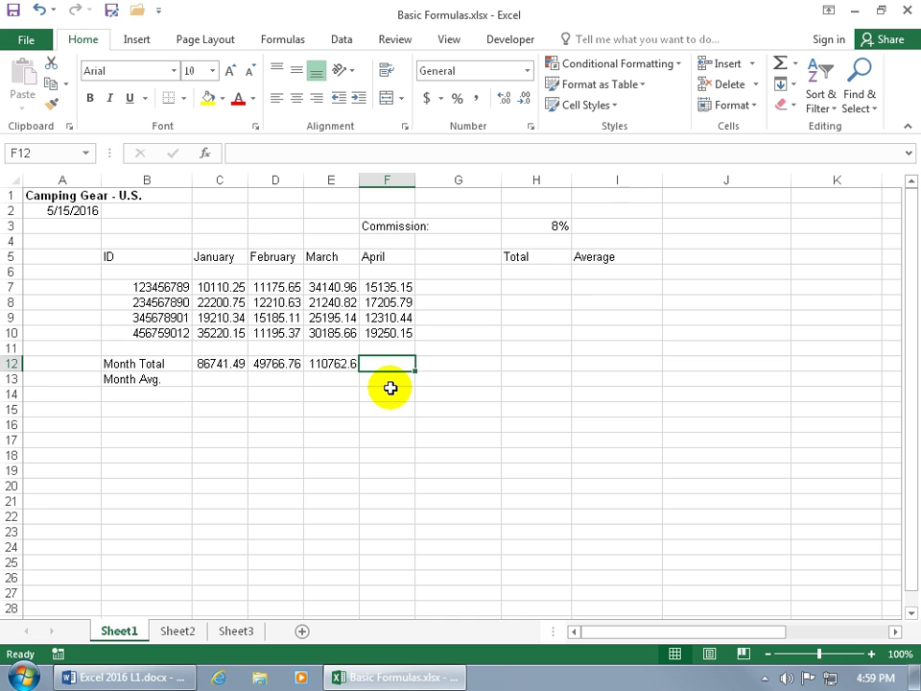
pyautogui.click(342, 377)
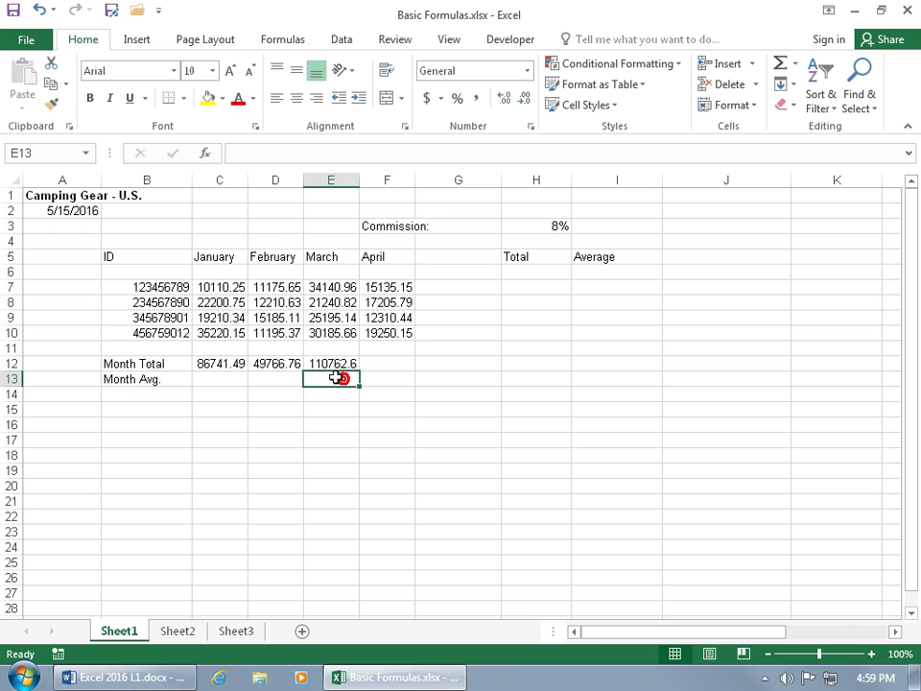
pyautogui.click(327, 363)
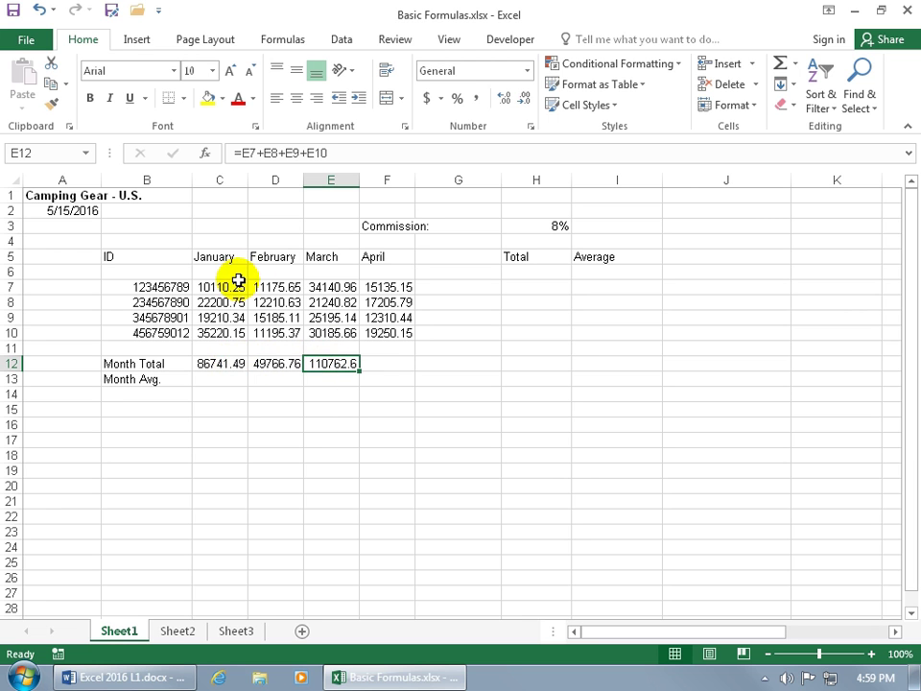
pyautogui.click(221, 365)
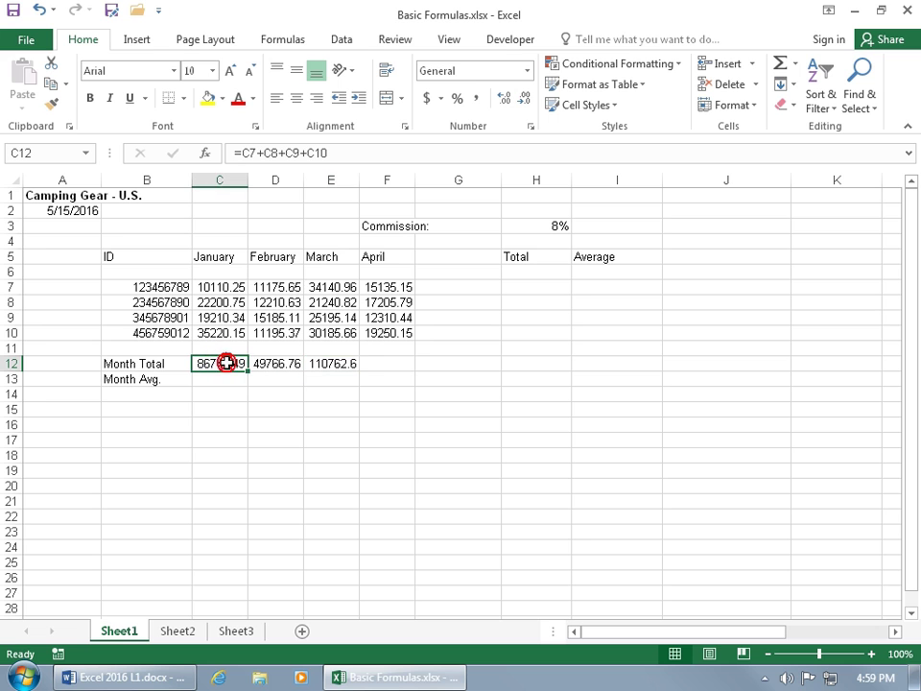
pyautogui.click(328, 364)
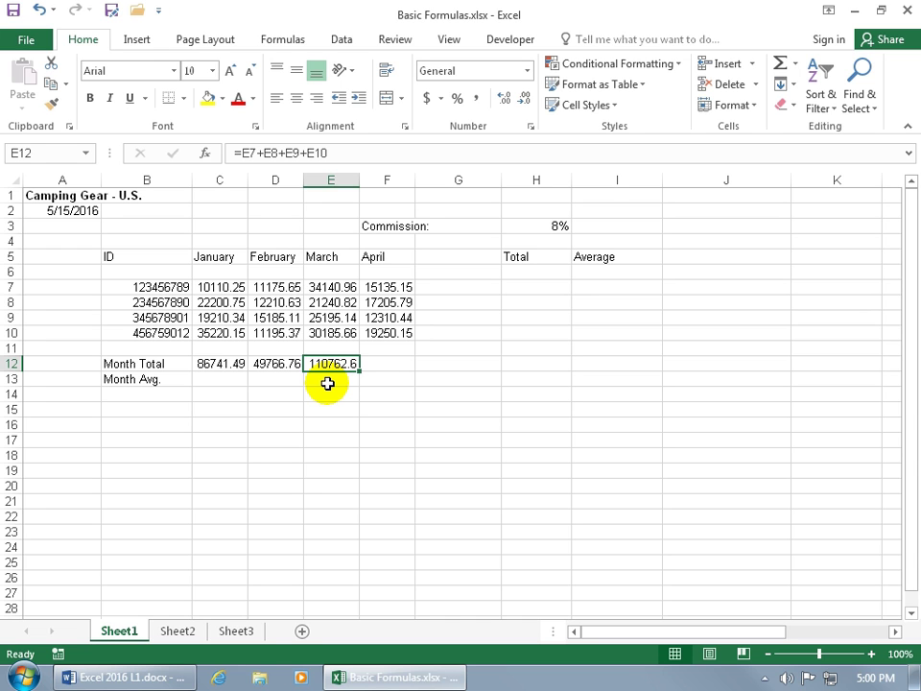
pyautogui.click(238, 365)
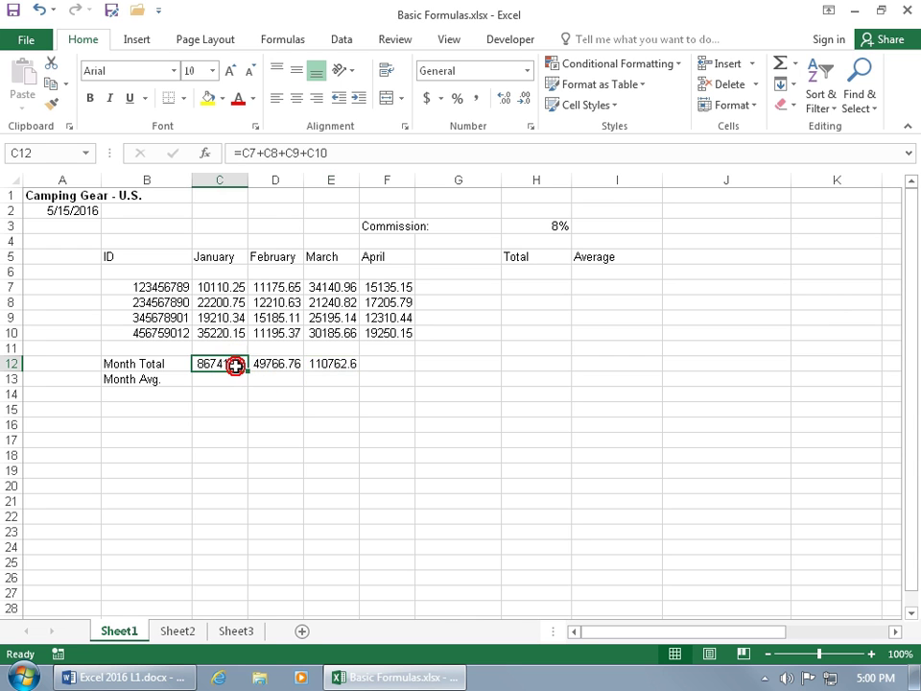
pyautogui.click(269, 366)
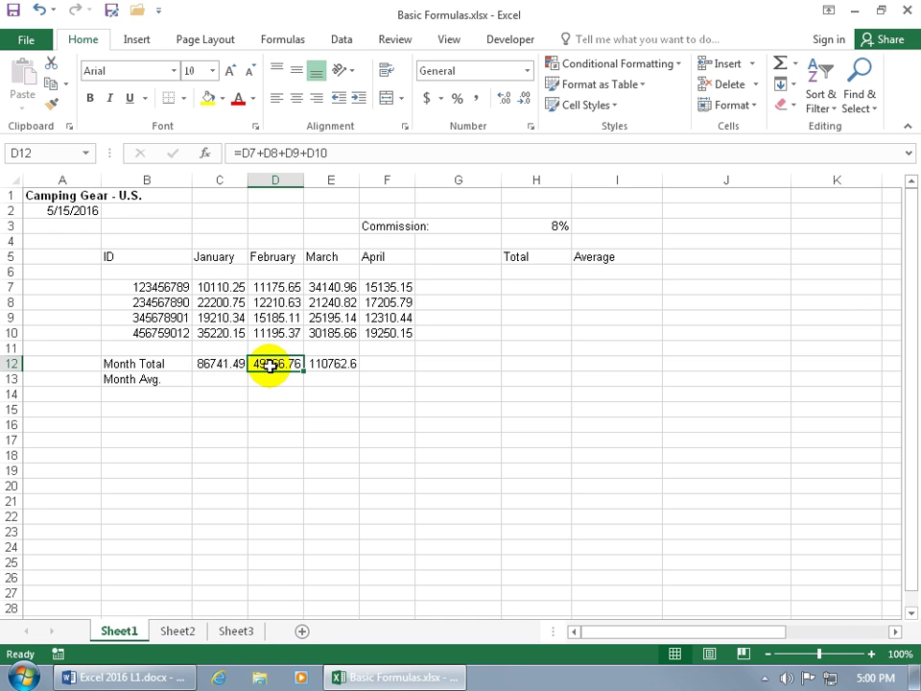
pyautogui.click(319, 366)
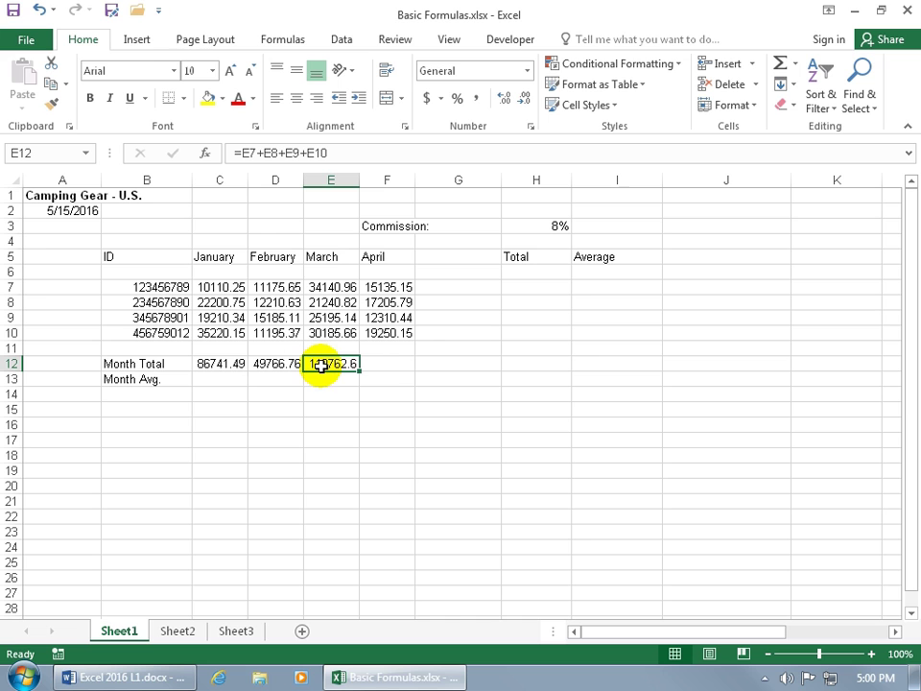
pyautogui.click(388, 365)
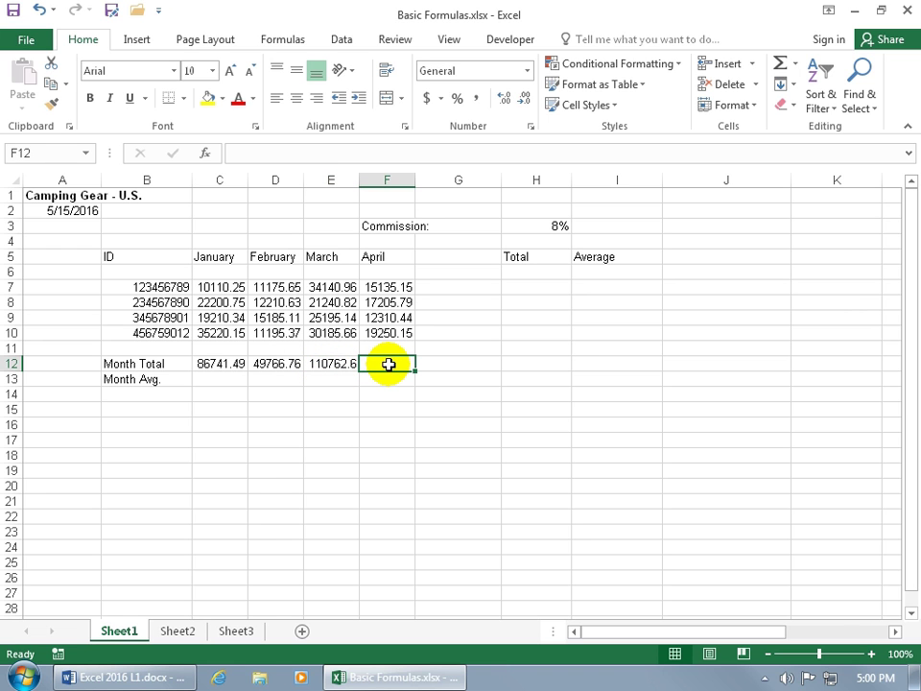
# Step: Fill the March total formula from E12 into F12 for April and look at the available auto fill options
pyautogui.click(336, 364)
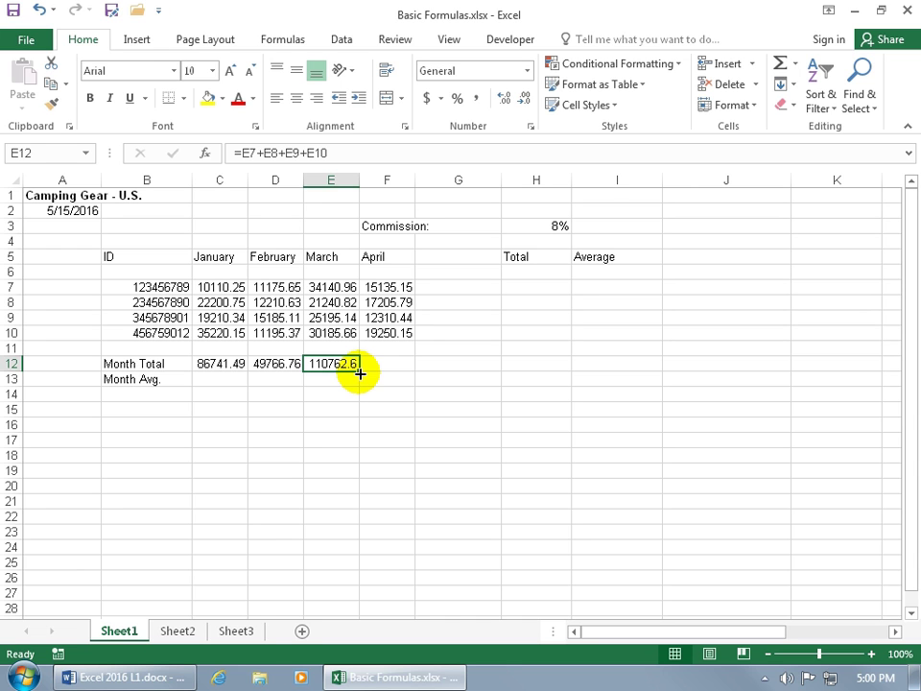
pyautogui.moveTo(360, 373); pyautogui.dragTo(398, 373)
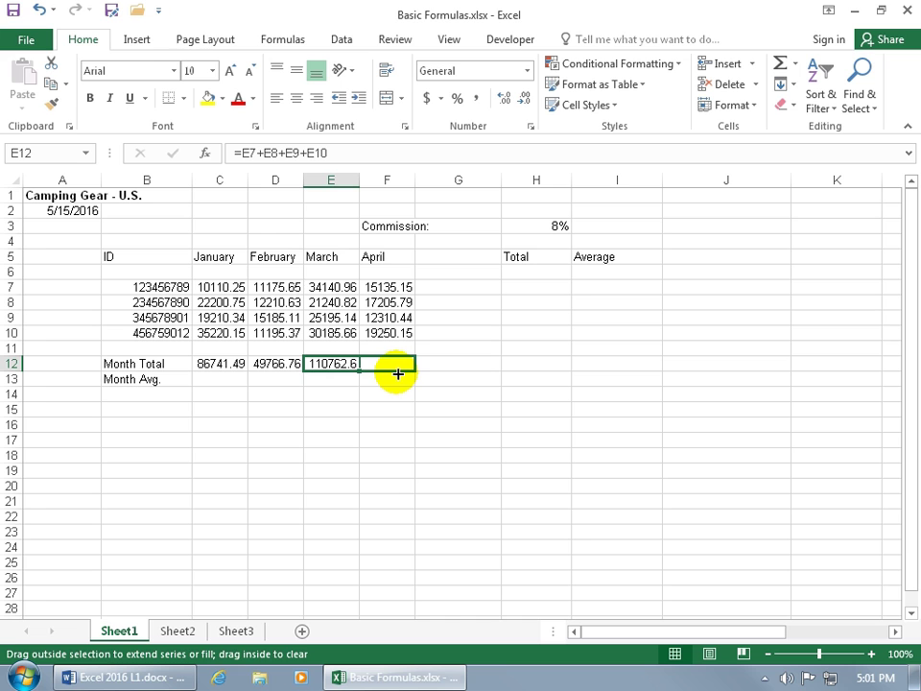
pyautogui.moveTo(398, 374); pyautogui.dragTo(397, 375)
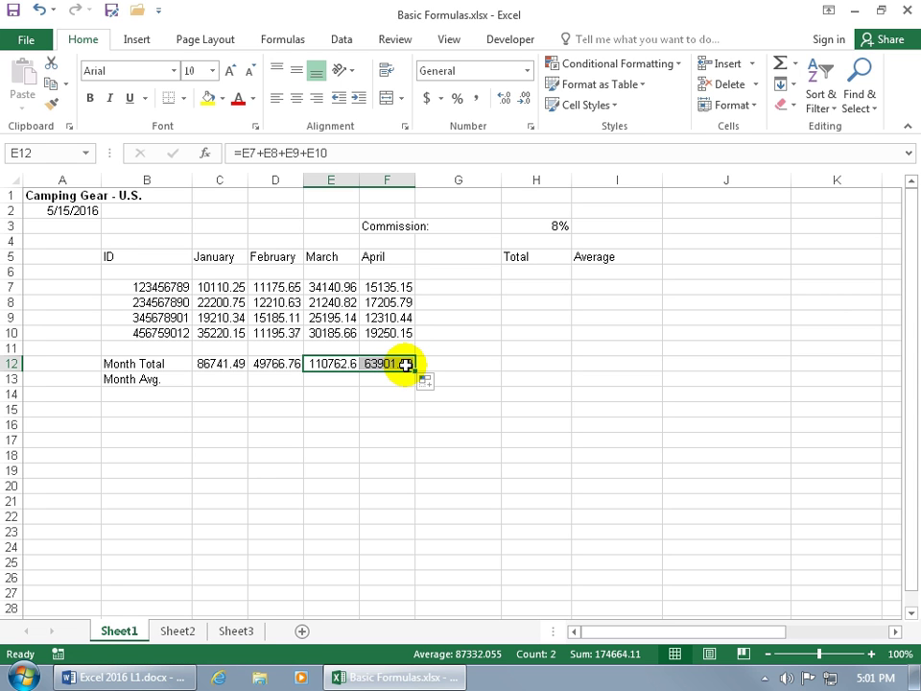
pyautogui.click(376, 369)
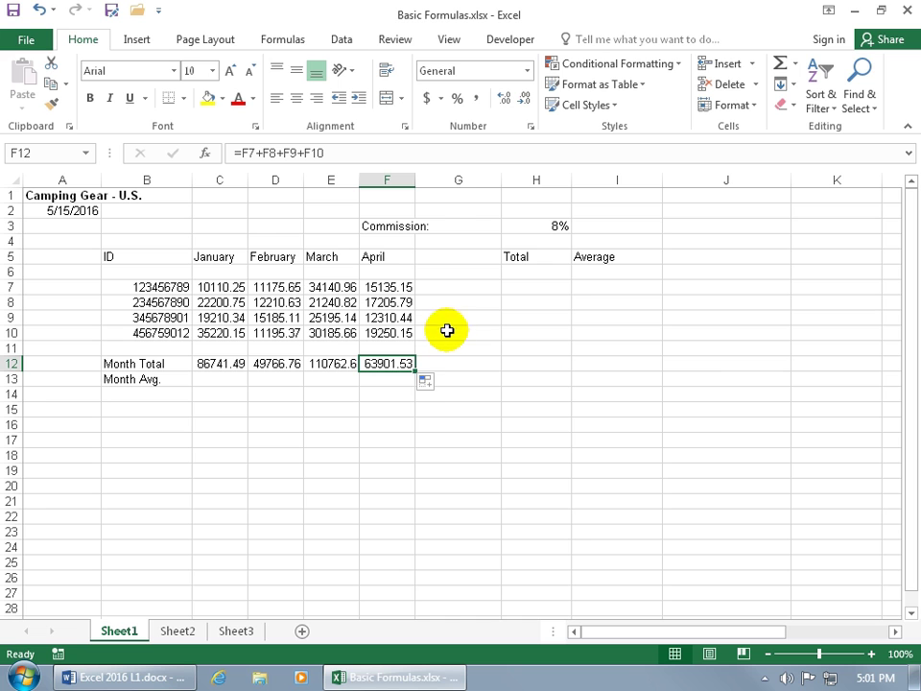
pyautogui.click(429, 386)
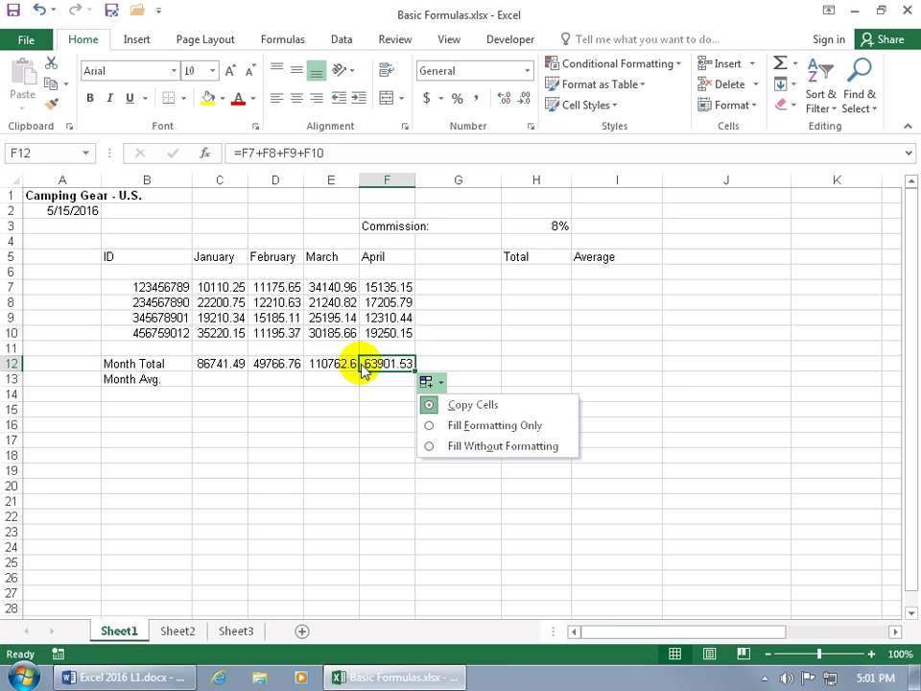
# Step: Format the March total in E12 as bold with a red font color
pyautogui.click(322, 364)
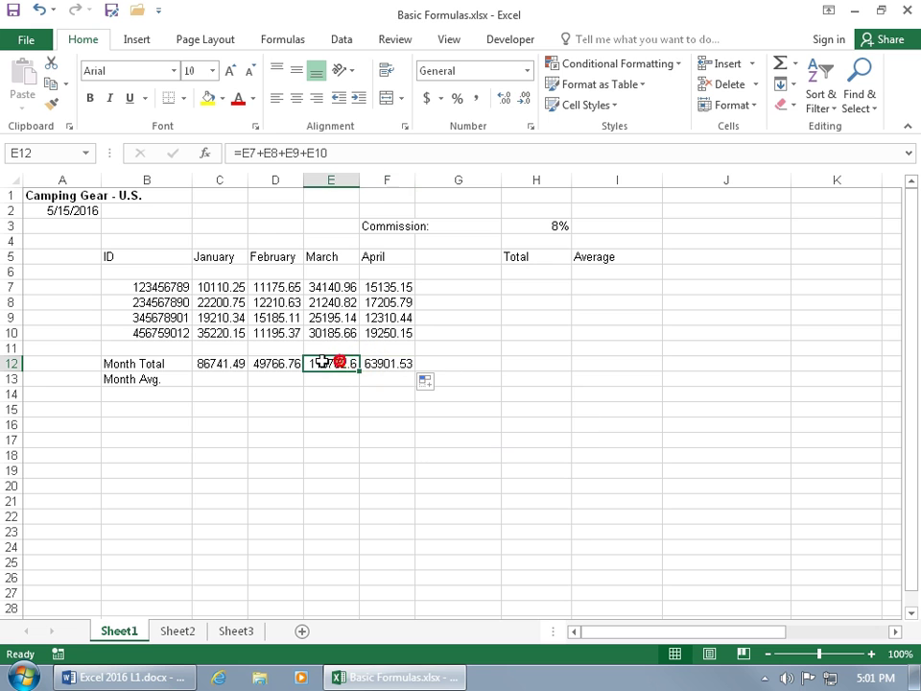
pyautogui.click(89, 98)
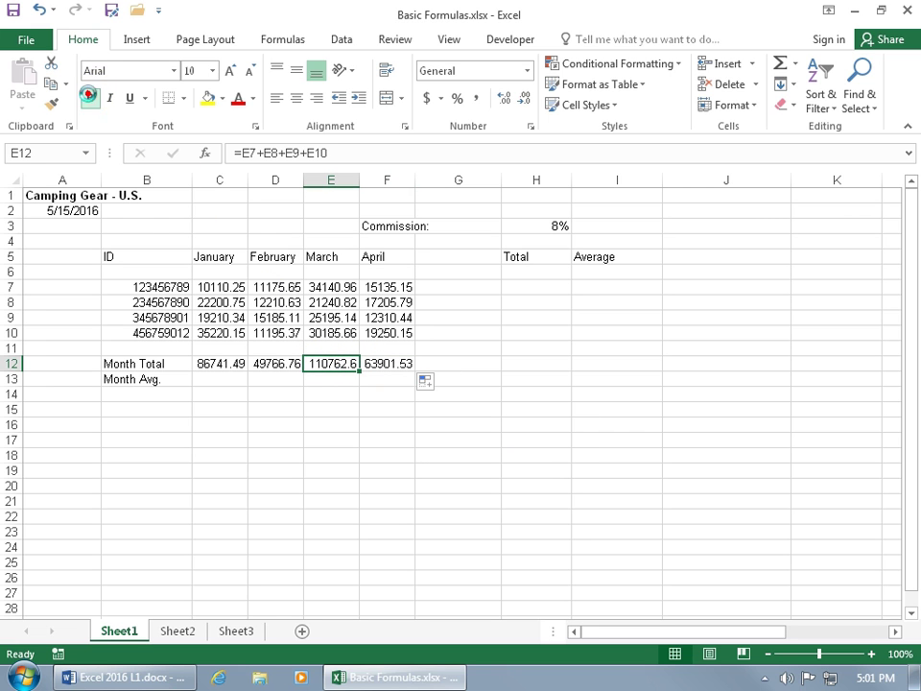
pyautogui.click(254, 100)
pyautogui.click(248, 259)
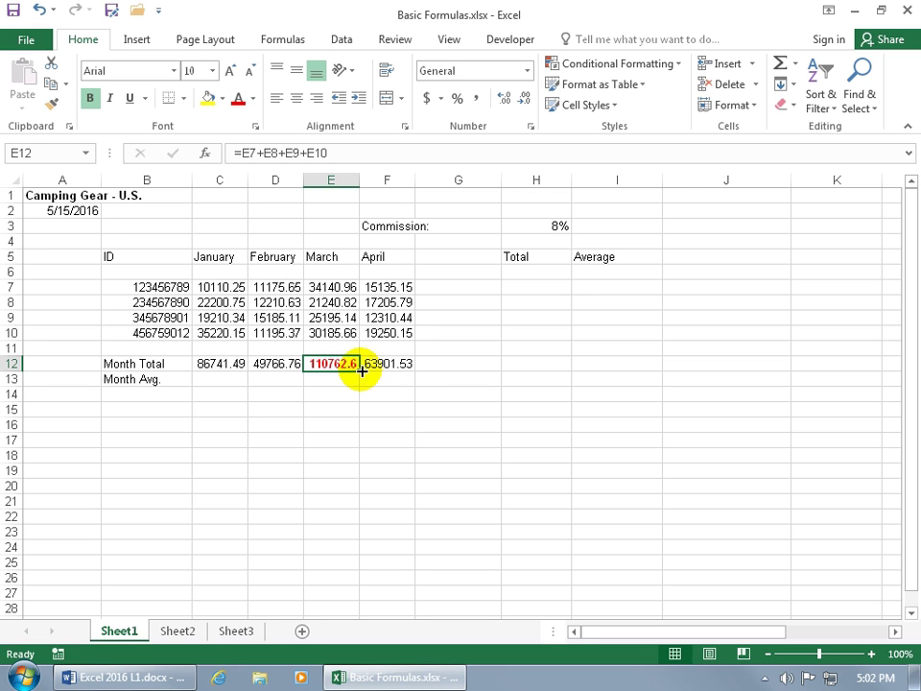
# Step: Fill the E12 formula into F12 again using the Fill Without Formatting option
pyautogui.moveTo(362, 371); pyautogui.dragTo(412, 373)
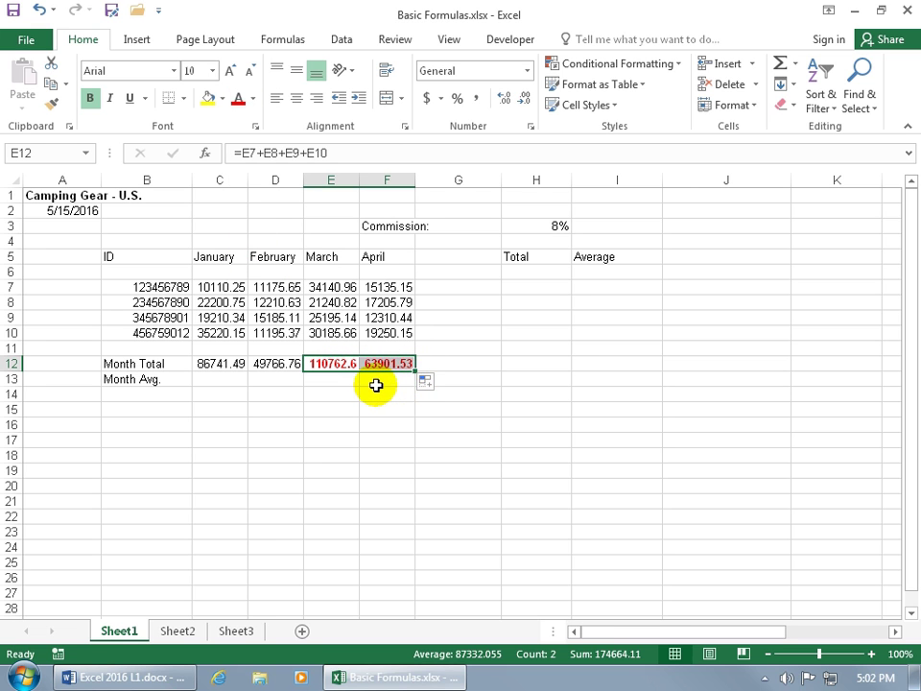
pyautogui.click(426, 382)
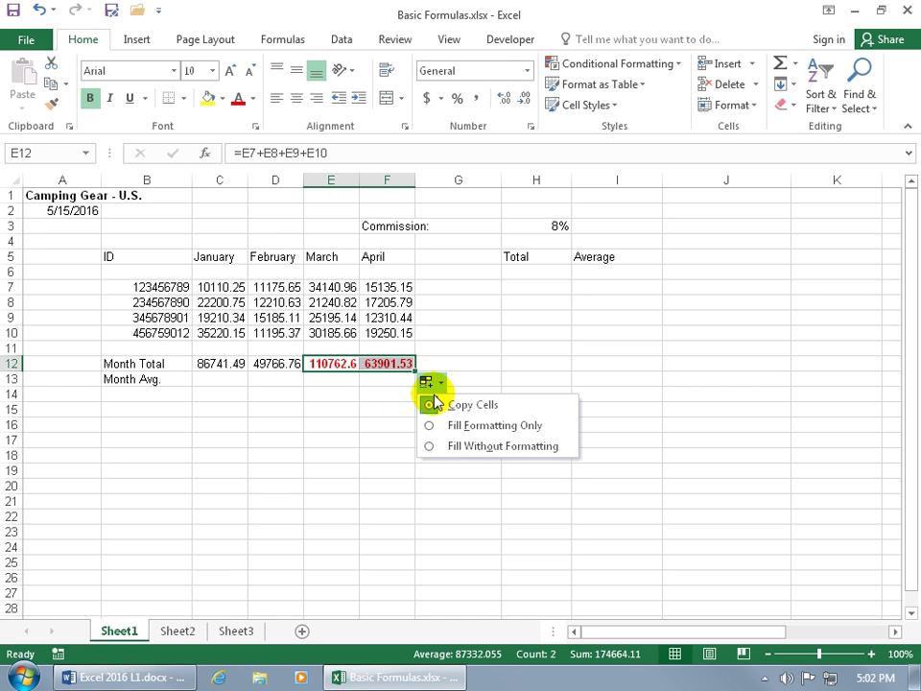
pyautogui.click(433, 447)
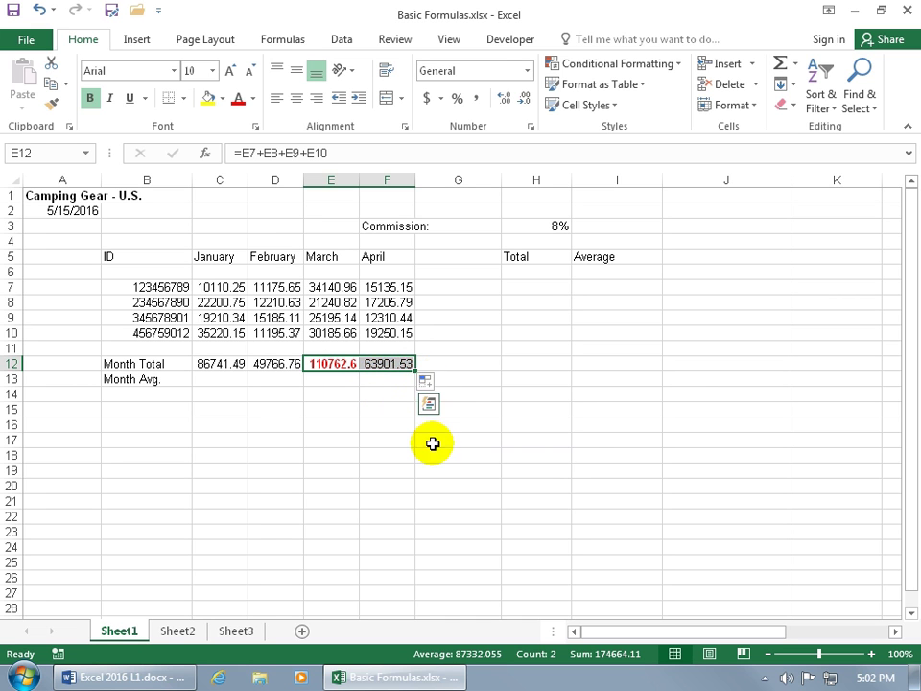
pyautogui.click(382, 380)
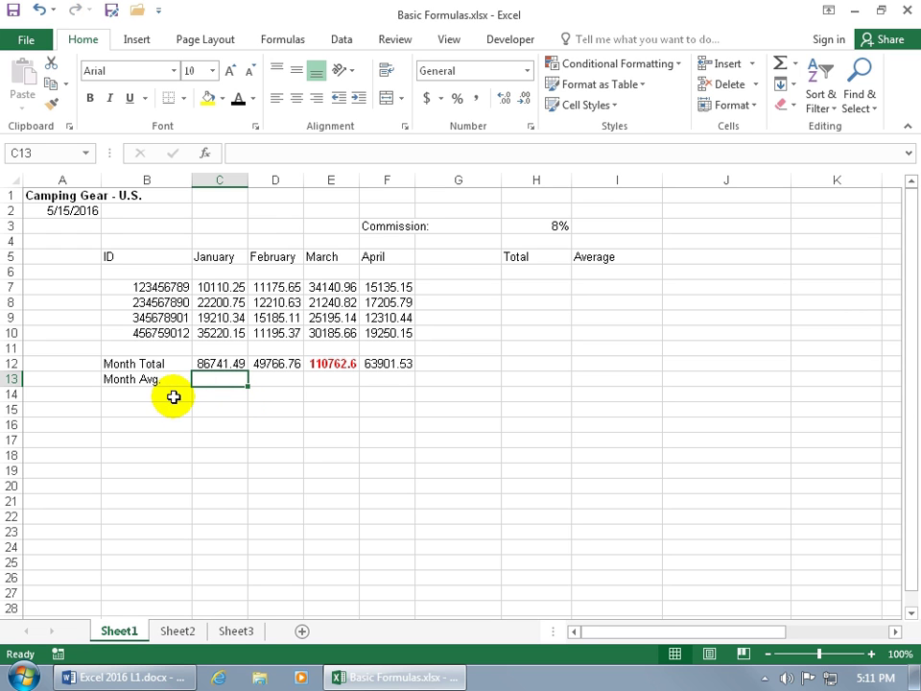
# Step: Enter =C12/4 in C13 as the January month average and select C7:C10 to compare it with the status bar average
pyautogui.write('=')
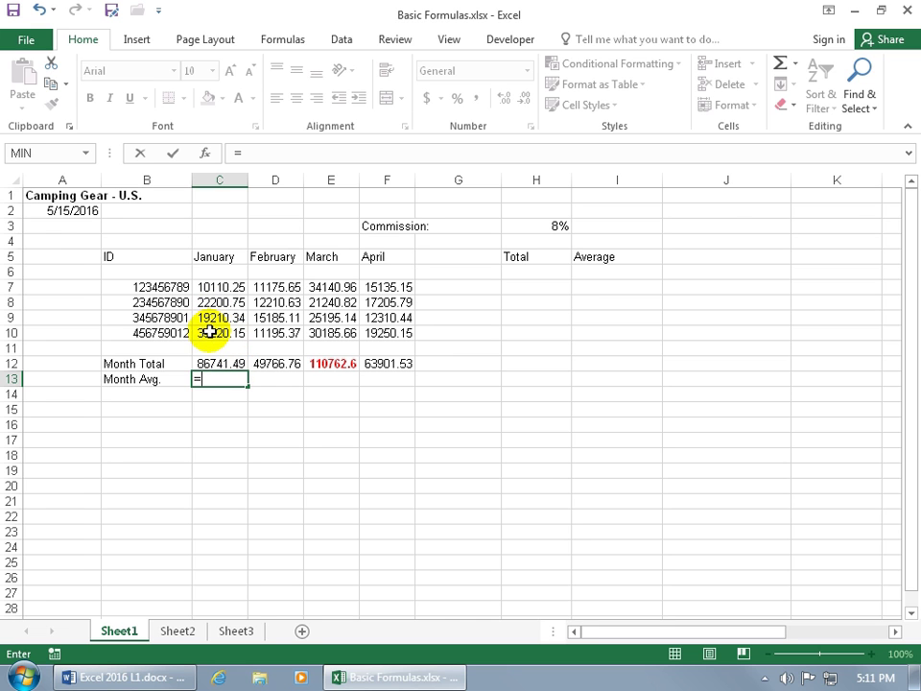
pyautogui.click(220, 364)
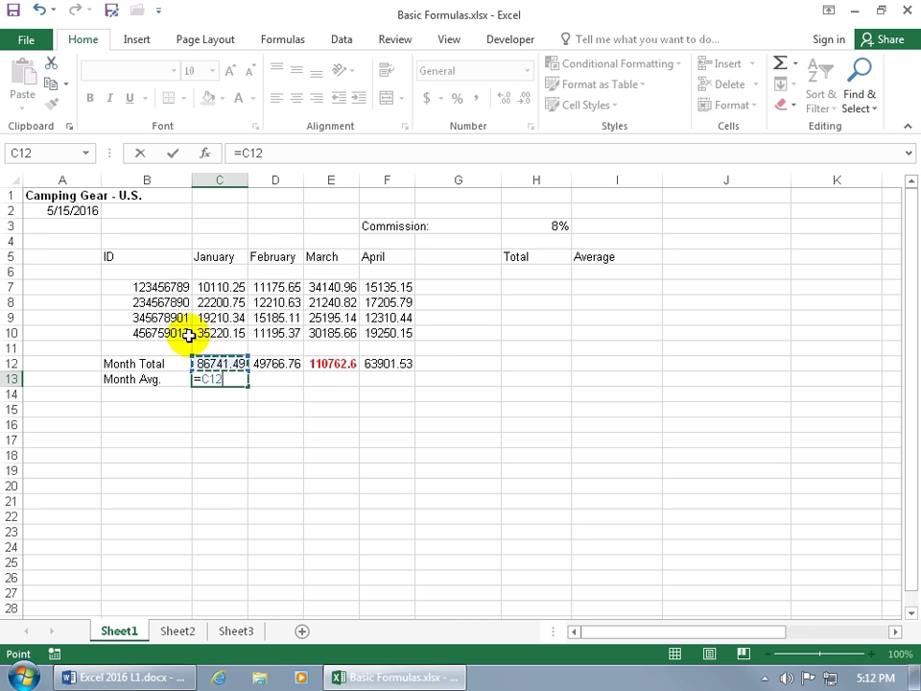
pyautogui.write('/')
pyautogui.write('4')
pyautogui.hotkey('ctrl', 'Return')
pyautogui.press('Return')
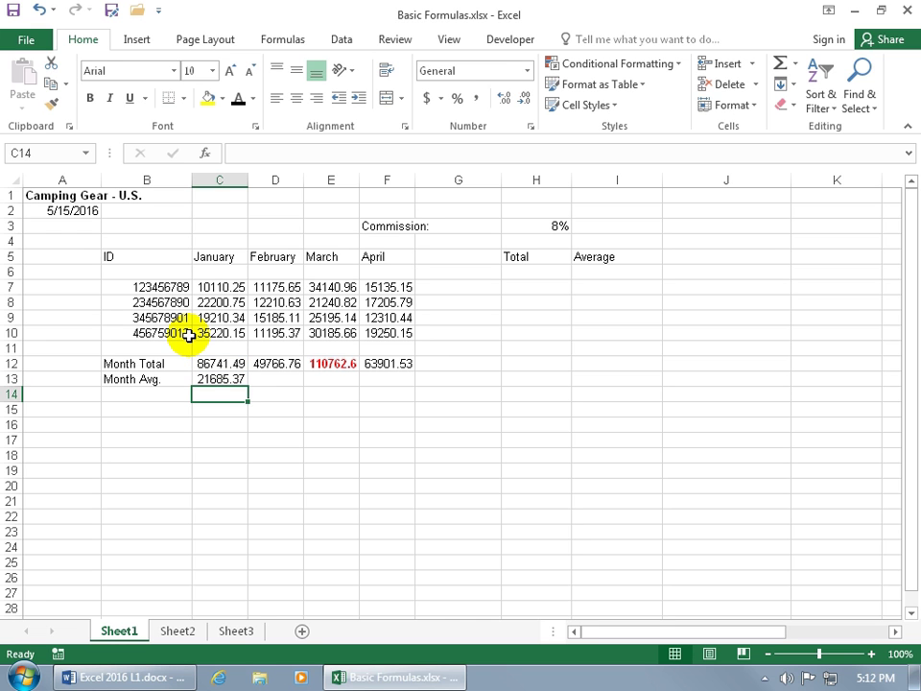
pyautogui.moveTo(220, 287); pyautogui.dragTo(220, 332)
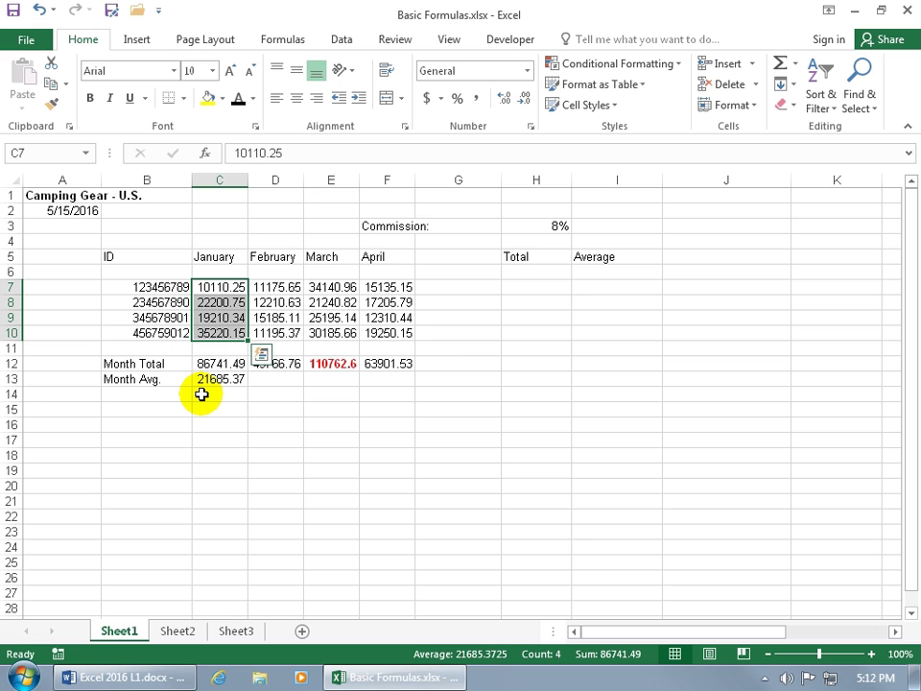
# Step: Build the February month average formula in D13 as =D7+D8+D9+D10/4, picking the four February cells as references
pyautogui.click(275, 379)
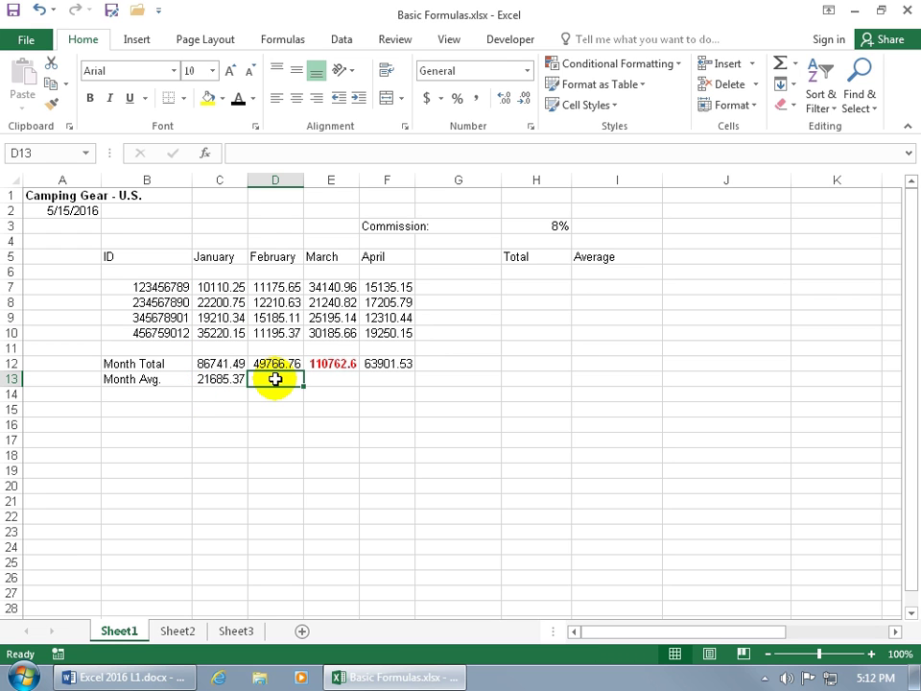
pyautogui.write('=')
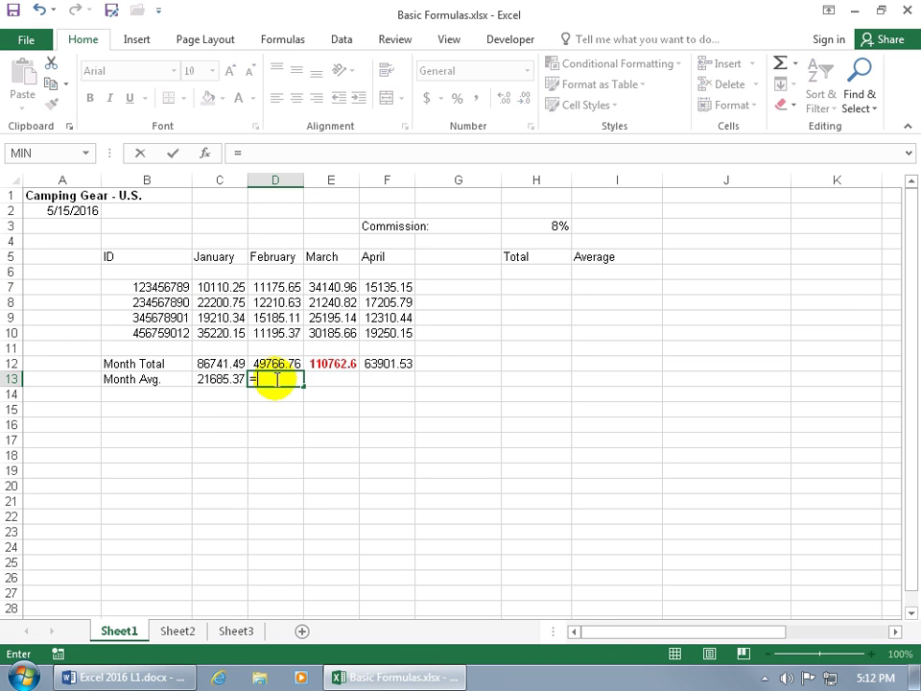
pyautogui.click(284, 287)
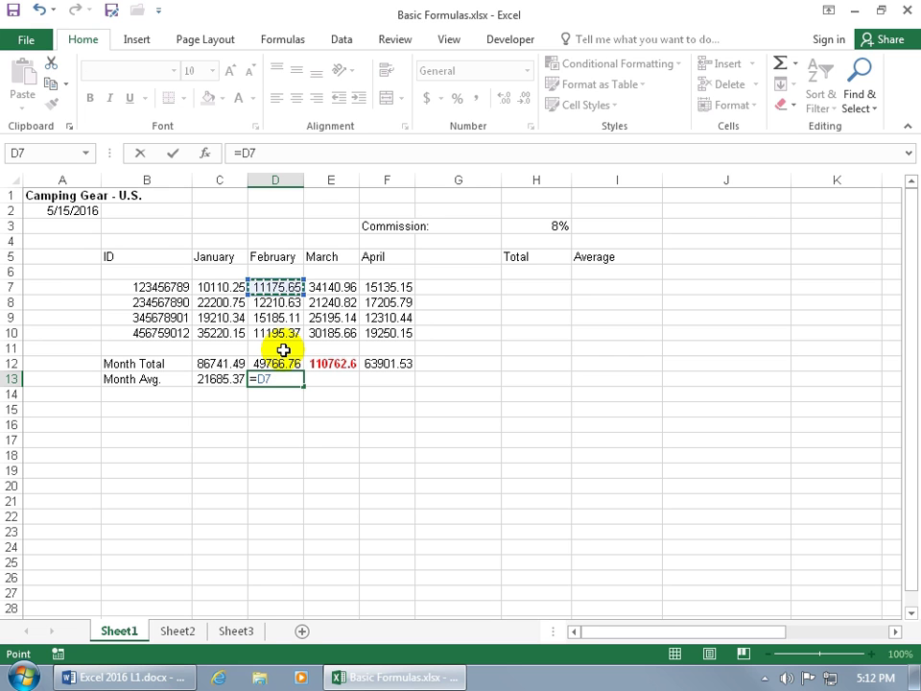
pyautogui.write('+')
pyautogui.click(281, 304)
pyautogui.write('+')
pyautogui.click(277, 318)
pyautogui.write('+')
pyautogui.click(273, 333)
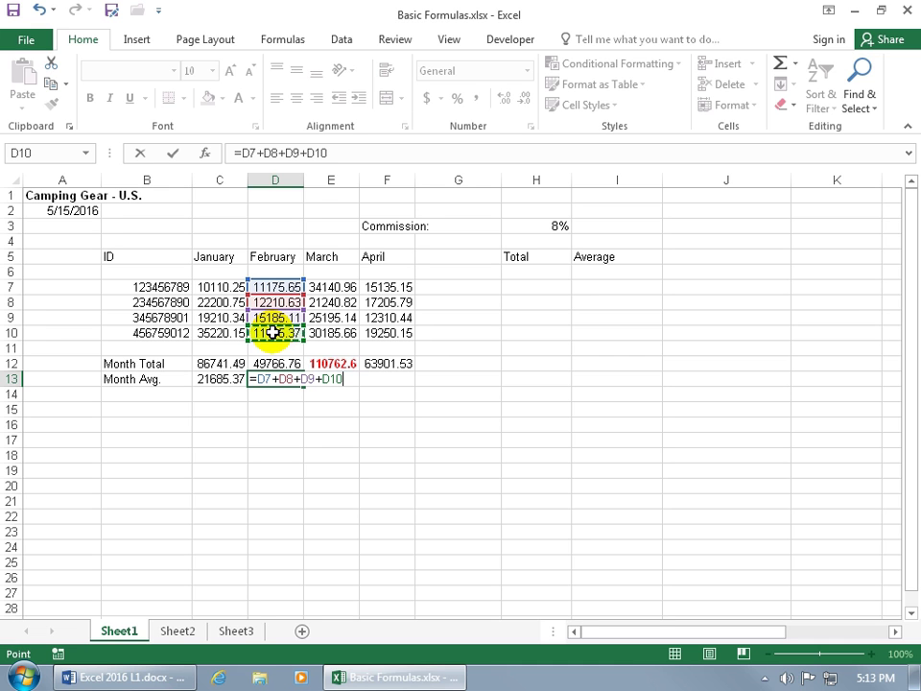
pyautogui.write('/4')
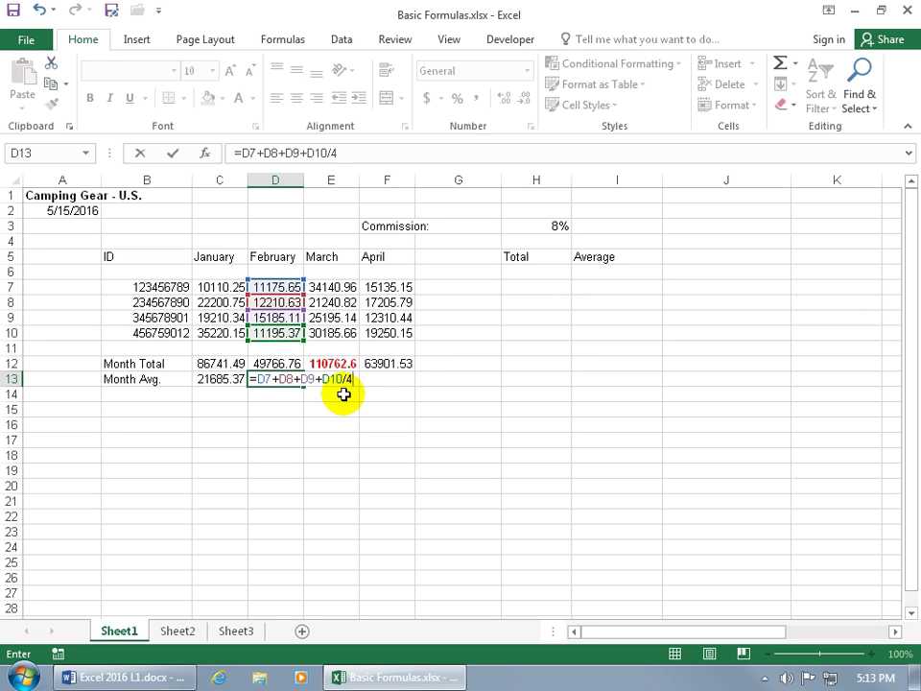
# Step: Correct the D13 formula to =(D7+D8+D9+D10)/4 and select D7:D10 to compare it with the status bar average
pyautogui.click(314, 391)
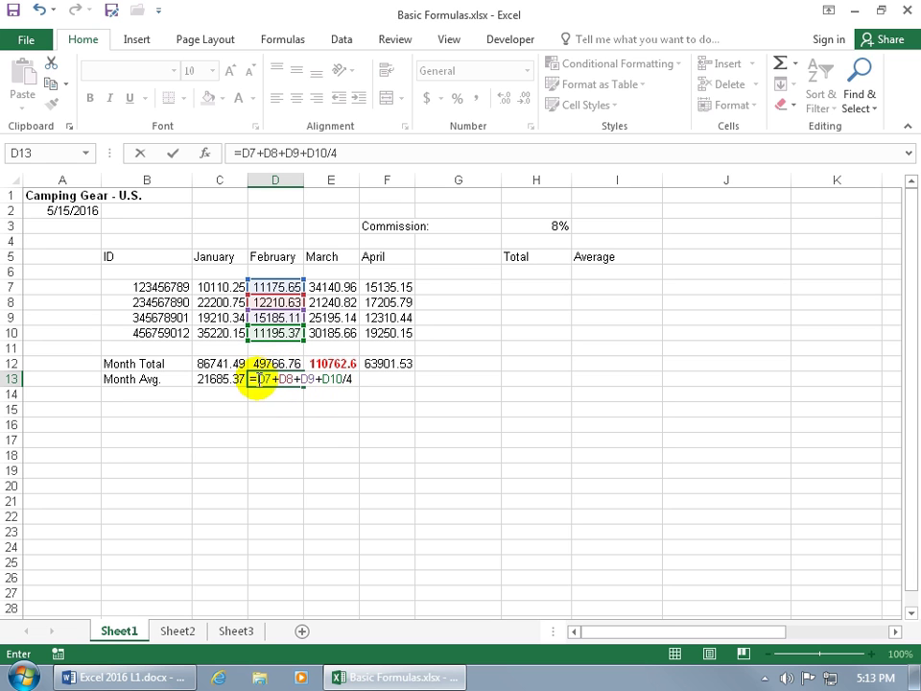
pyautogui.click(257, 379)
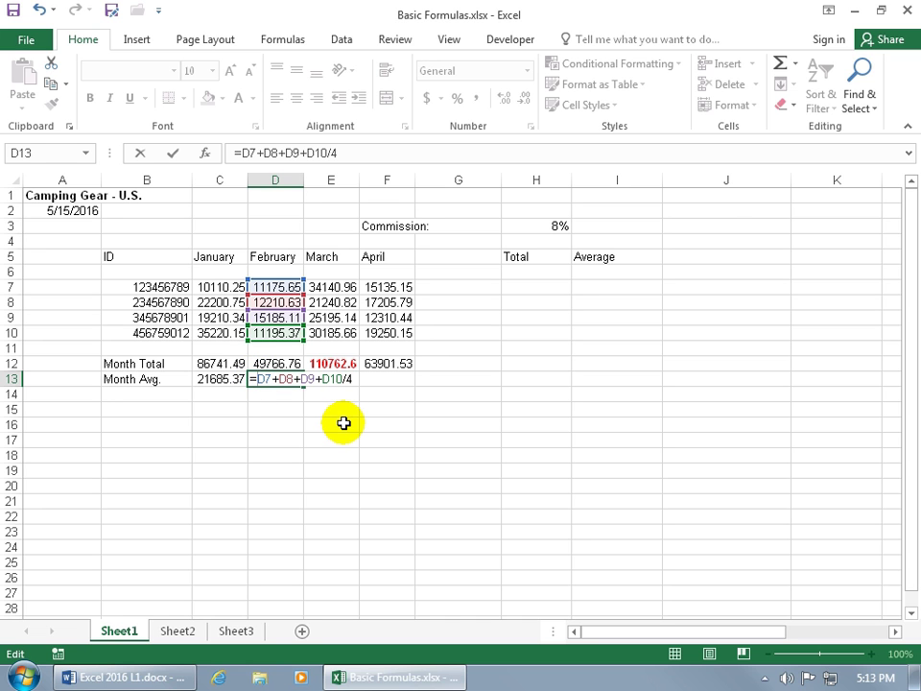
pyautogui.write('(')
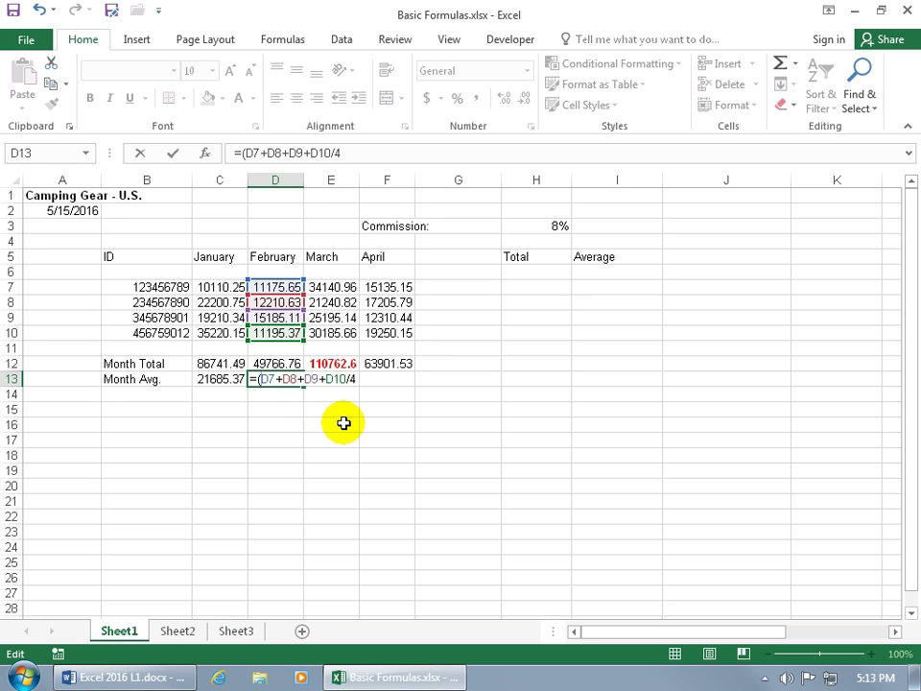
pyautogui.click(348, 383)
pyautogui.write(')')
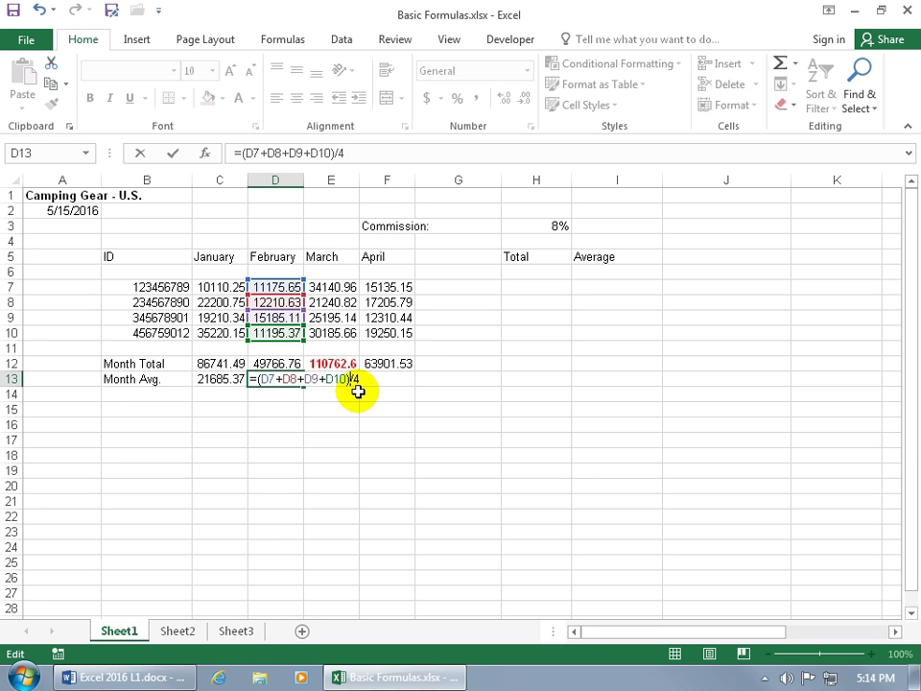
pyautogui.press('Return')
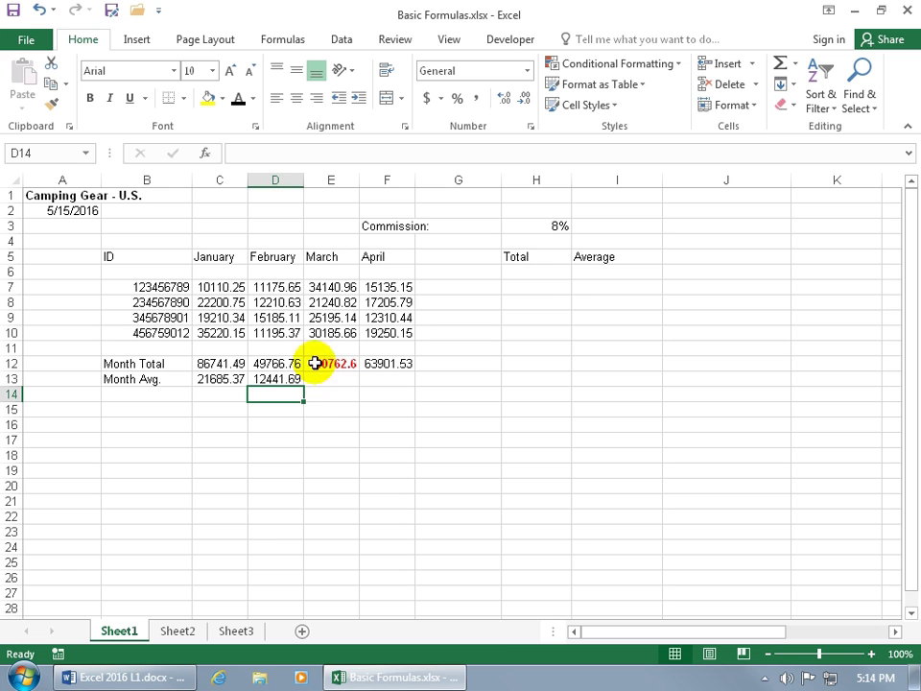
pyautogui.moveTo(284, 287); pyautogui.dragTo(286, 331)
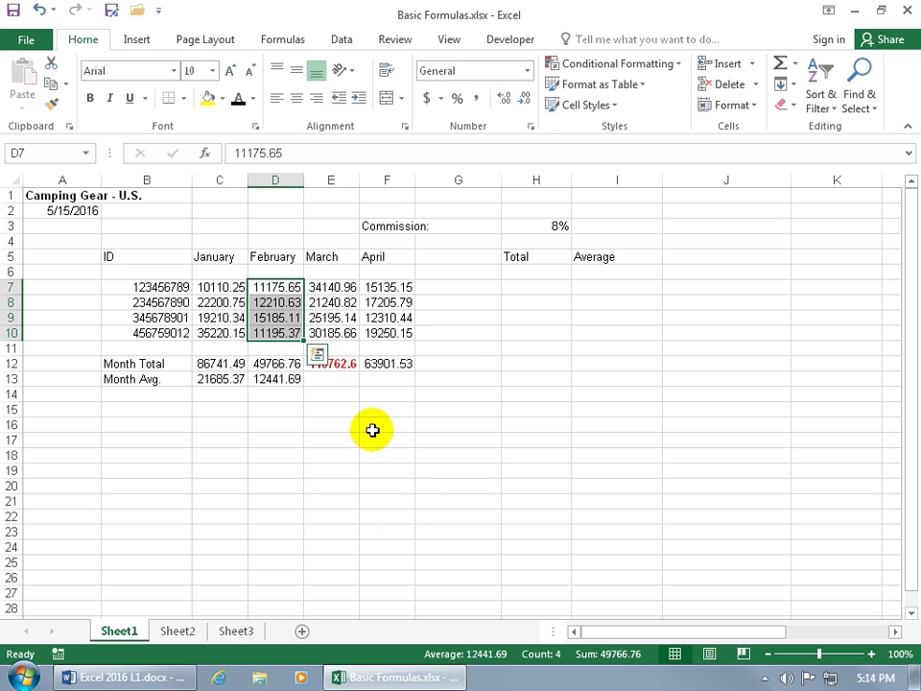
# Step: Fill the February average formula from D13 into E13 for March and check the resulting formula
pyautogui.click(298, 381)
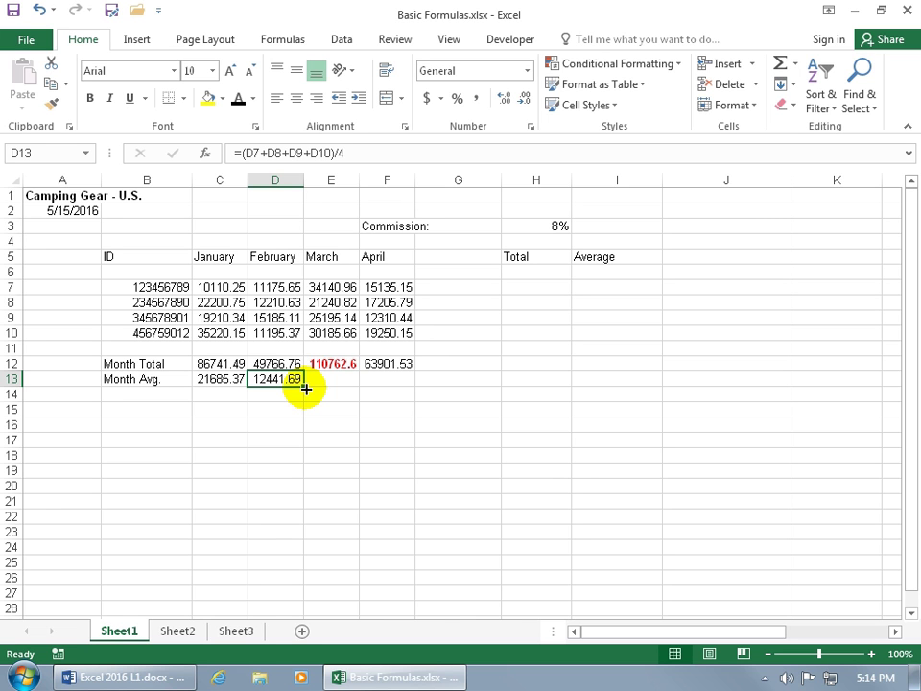
pyautogui.moveTo(305, 389); pyautogui.dragTo(354, 390)
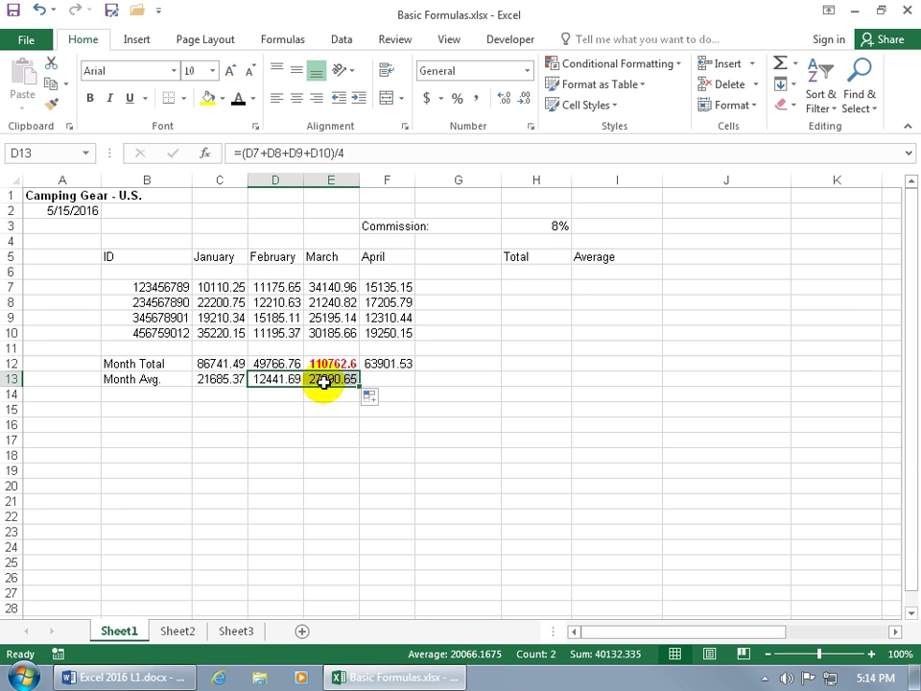
pyautogui.click(327, 379)
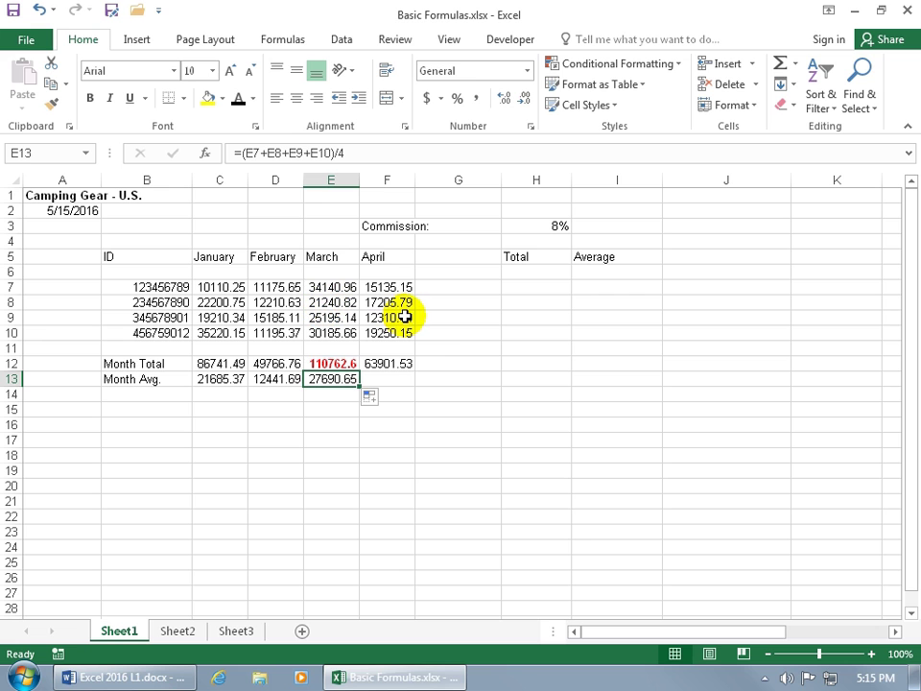
# Step: Copy the March average formula in E13 and paste it into F13 for April, clearing the copy marquee
pyautogui.hotkey('ctrl', 'c')
pyautogui.click(391, 377)
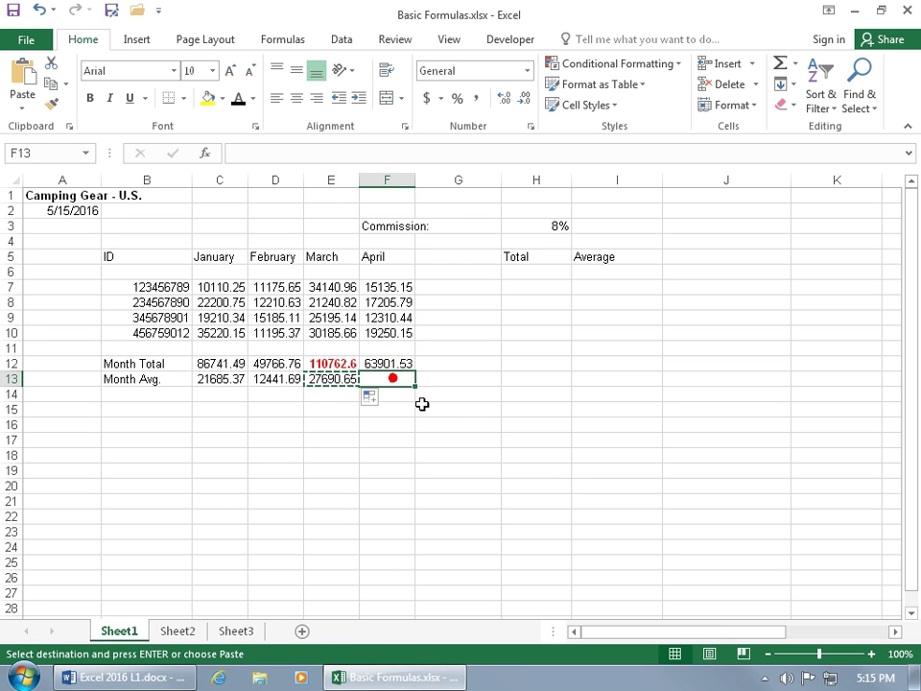
pyautogui.hotkey('ctrl', 'v')
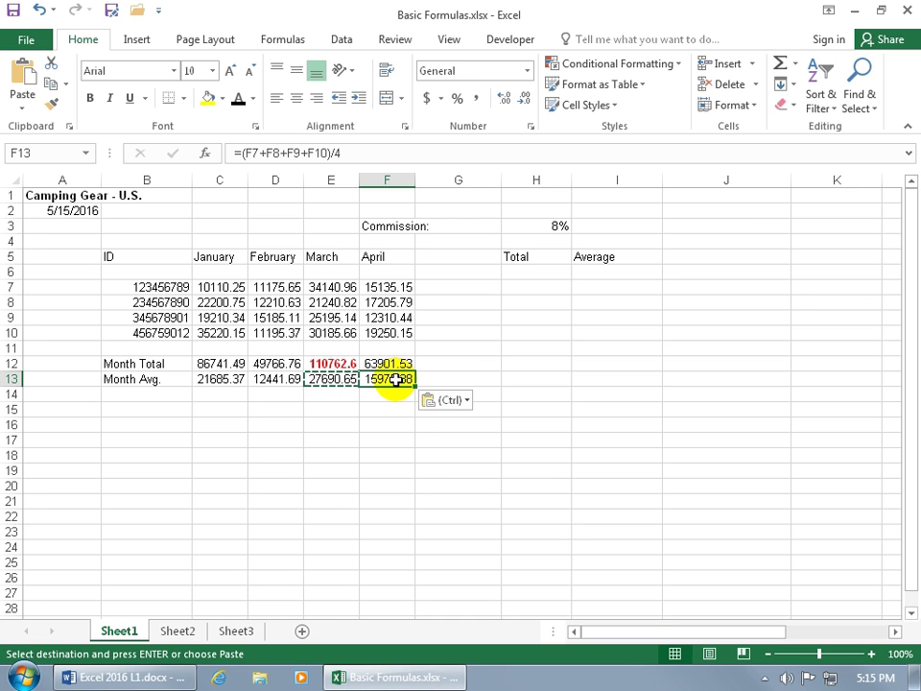
pyautogui.press('Escape')
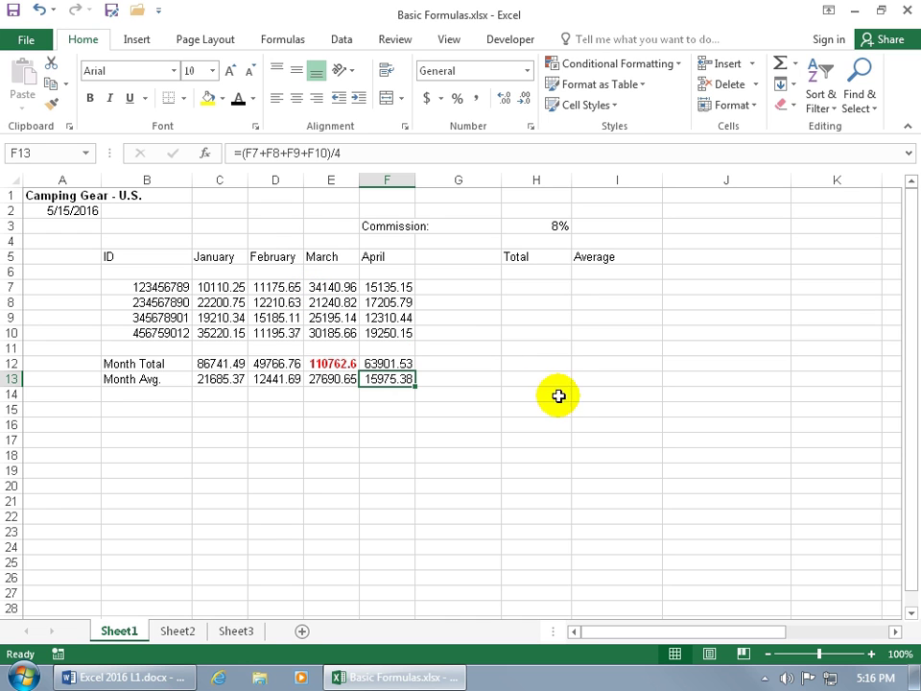
# Step: Enter the subtraction formula =199-1 in I14 and reopen the cell to review its formula
pyautogui.click(589, 394)
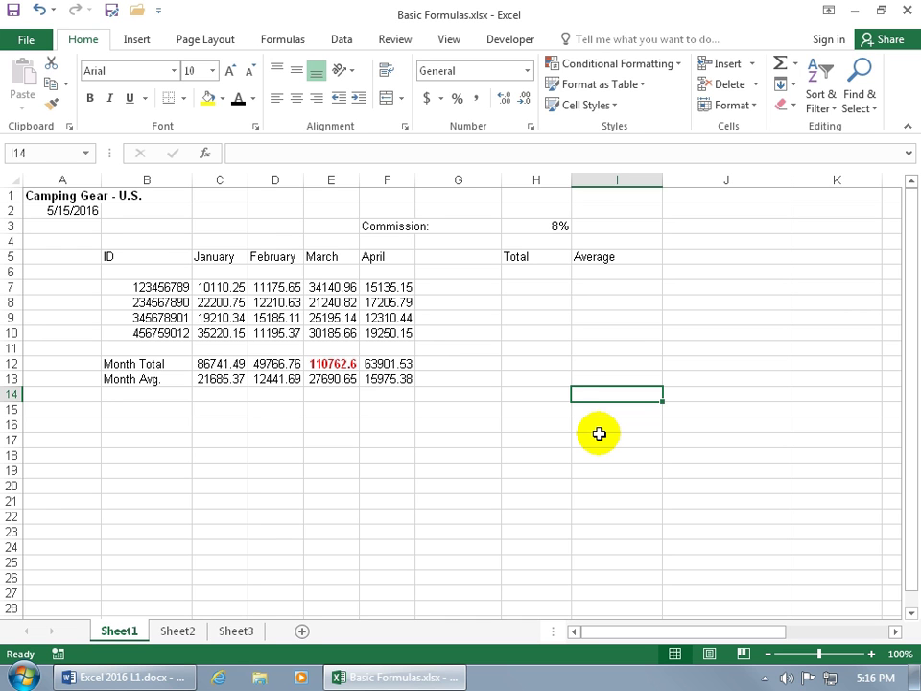
pyautogui.write('=')
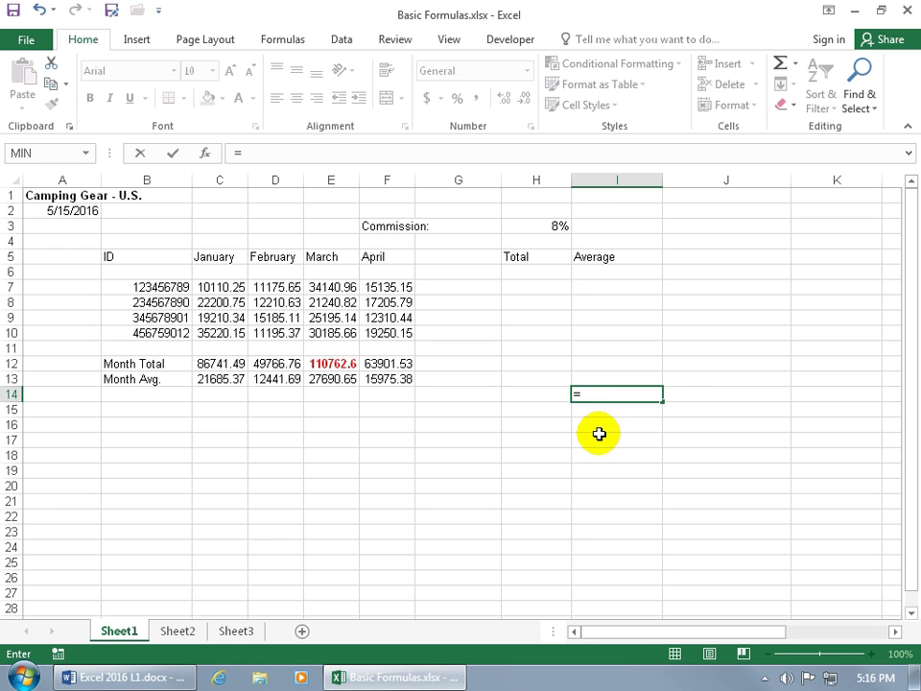
pyautogui.write('199-1')
pyautogui.press('Return')
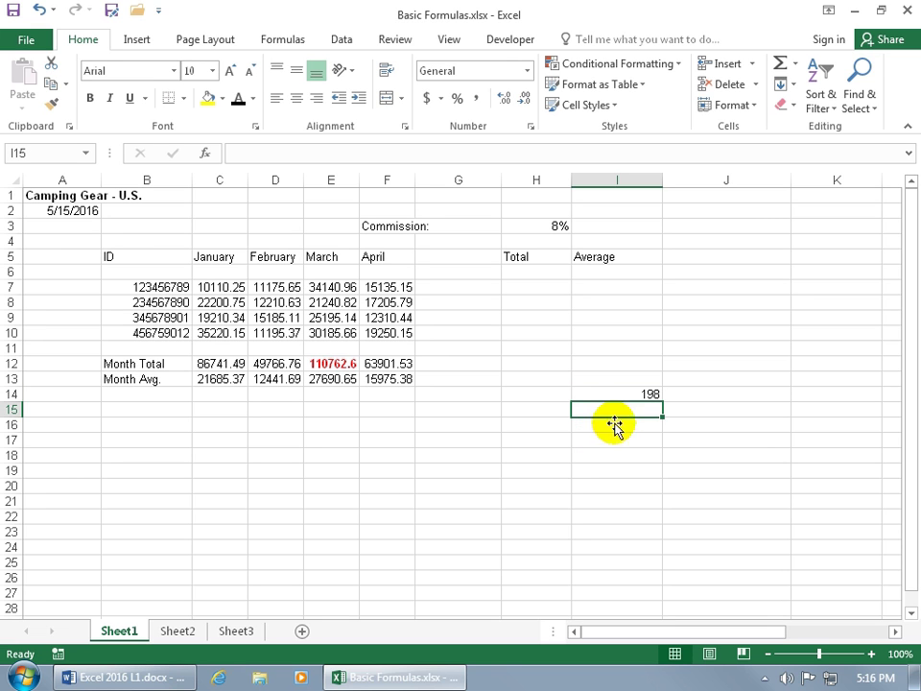
pyautogui.click(594, 395)
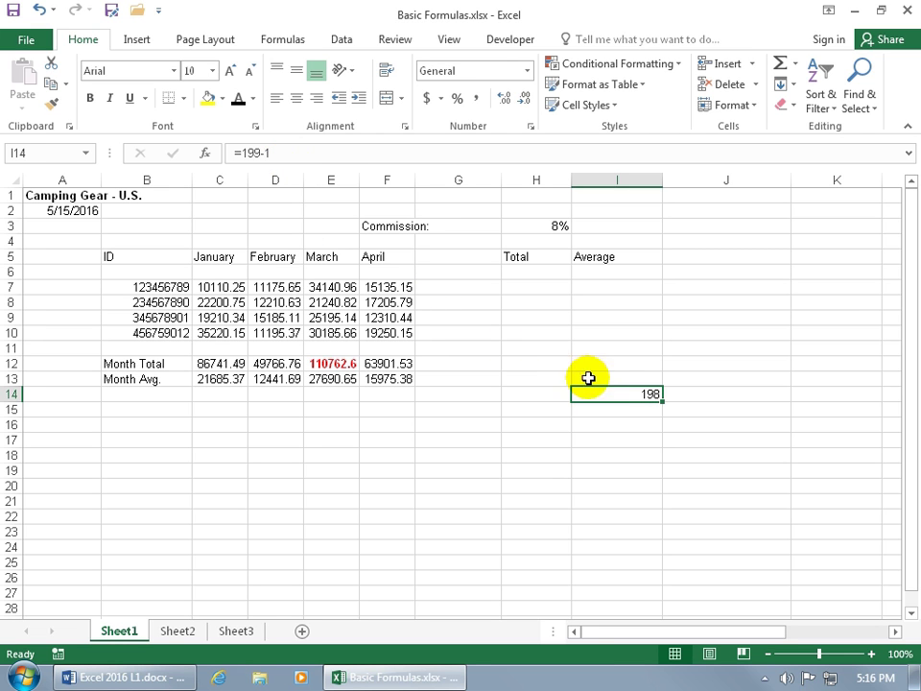
pyautogui.doubleClick(617, 394)
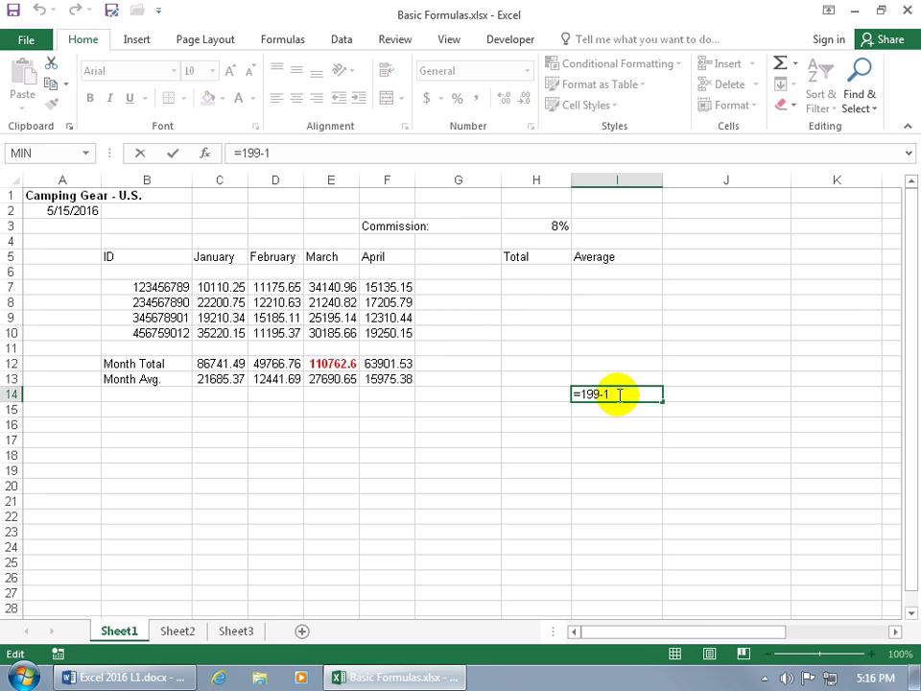
pyautogui.press('Return')
# Step: Enter the multiplication formula =25*4 in I15
pyautogui.write('=25')
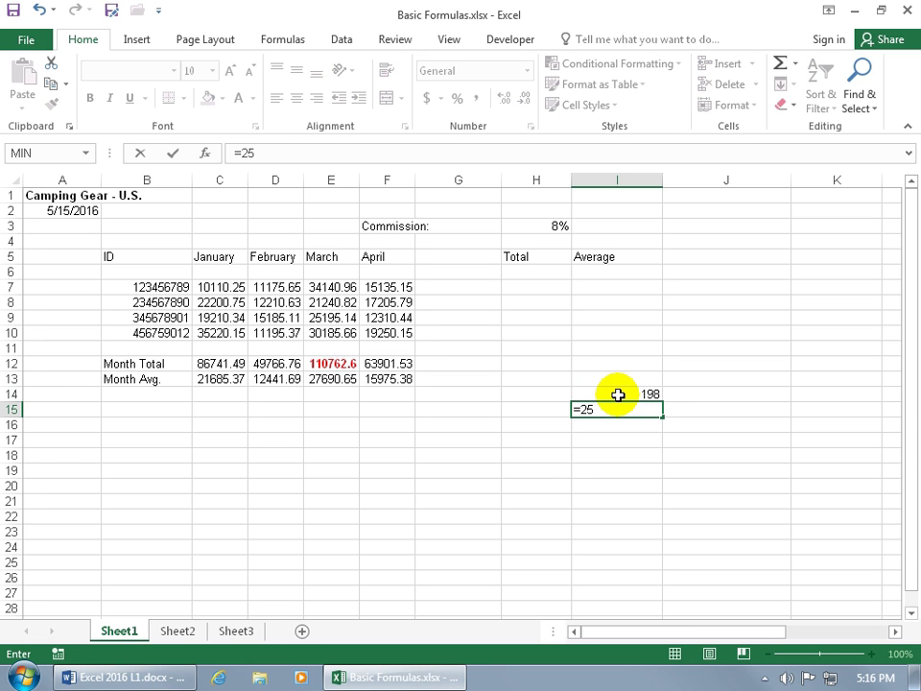
pyautogui.write('*4')
pyautogui.press('Return')
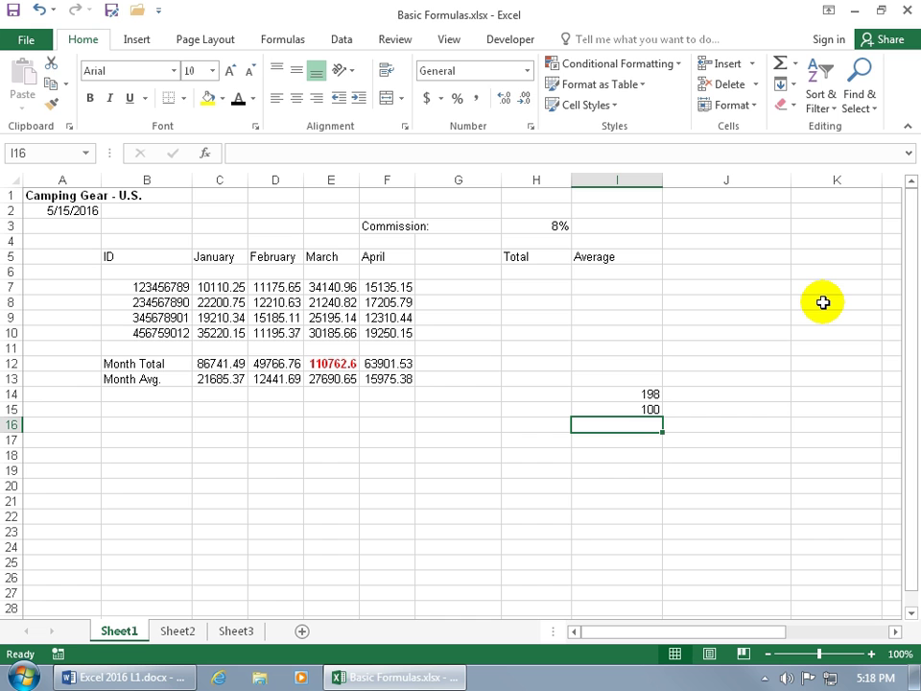
# Step: Navigate the sales data cell by cell from D8 to F10, and jump along the data block's edges to B10 and B7
pyautogui.moveTo(777, 635); pyautogui.dragTo(757, 633)
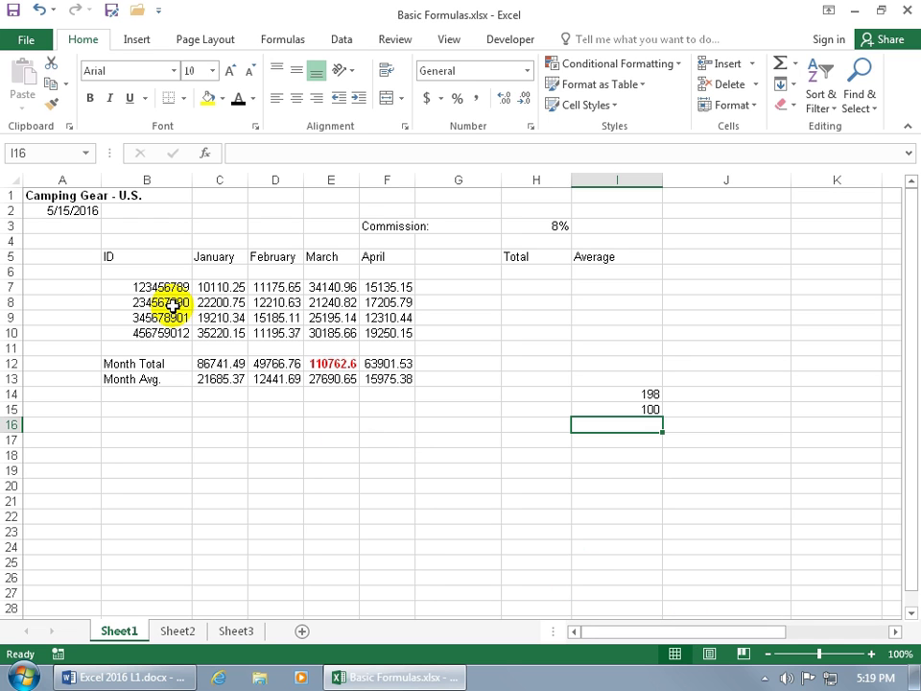
pyautogui.click(261, 303)
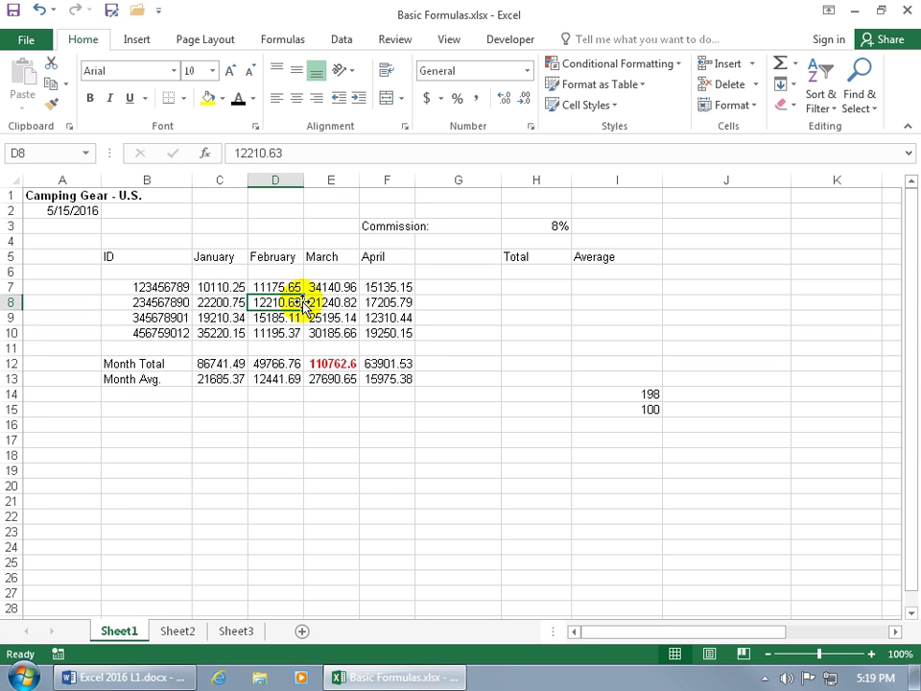
pyautogui.press('Right')
pyautogui.press('Right')
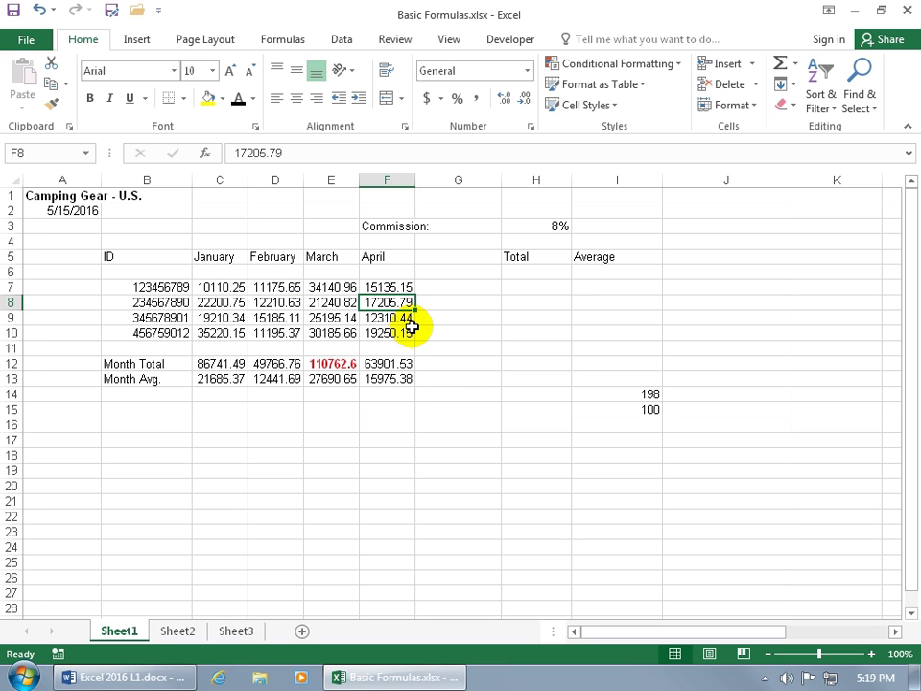
pyautogui.press('Down')
pyautogui.press('Down')
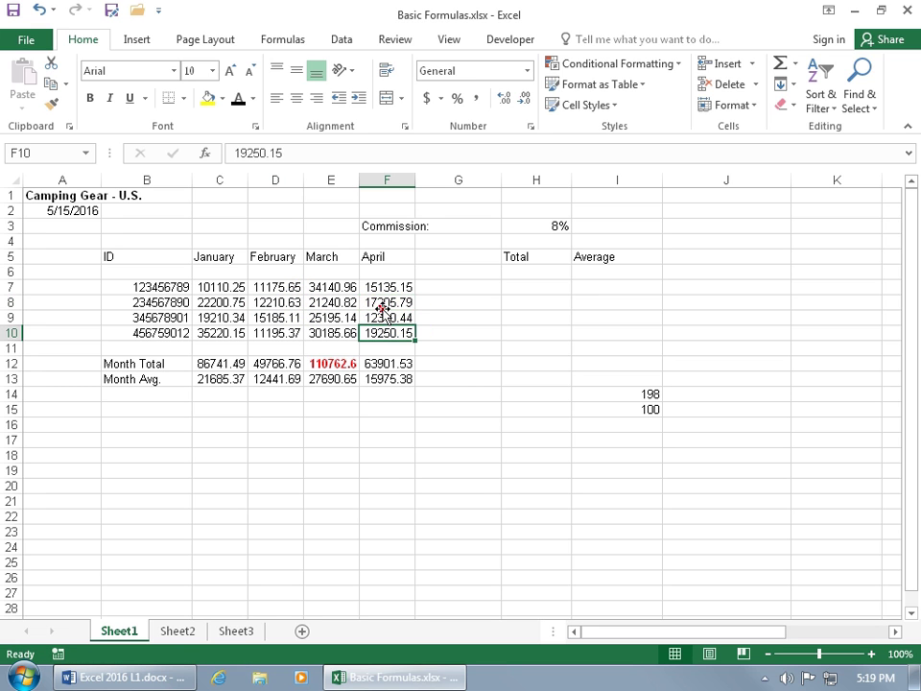
pyautogui.hotkey('ctrl', 'Left')
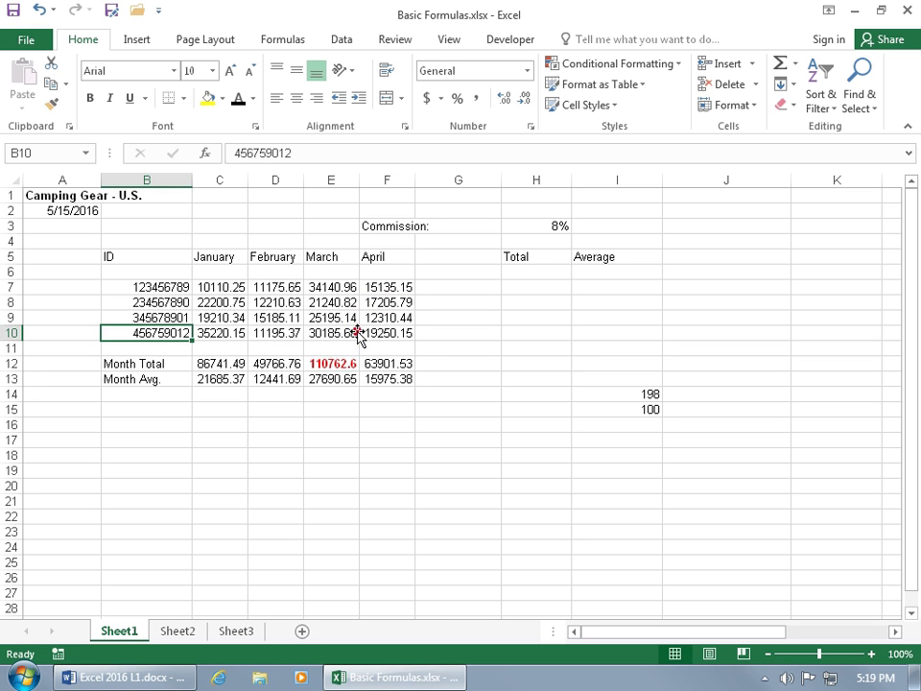
pyautogui.hotkey('ctrl', 'Up')
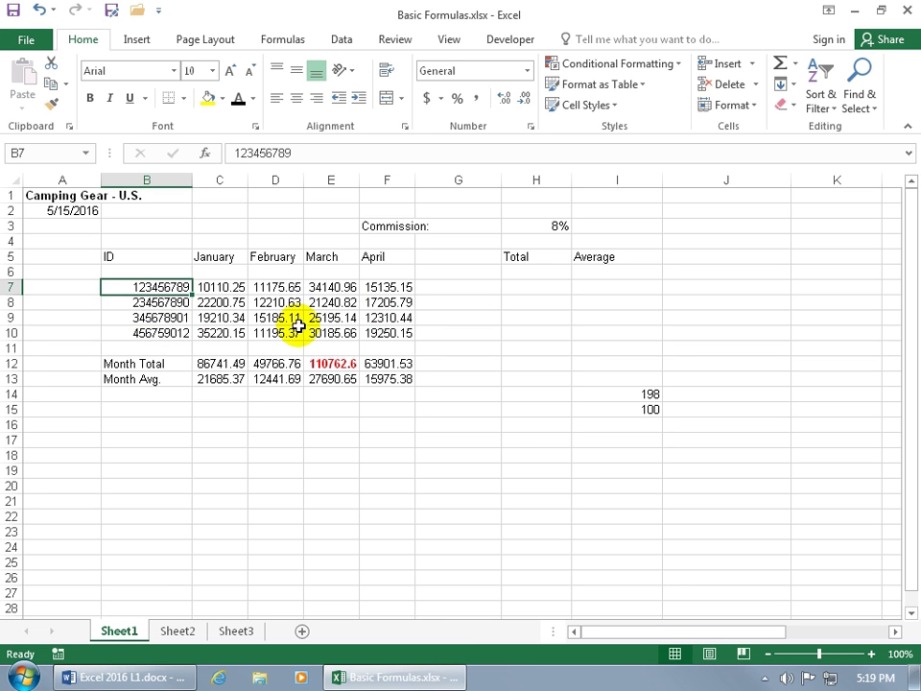